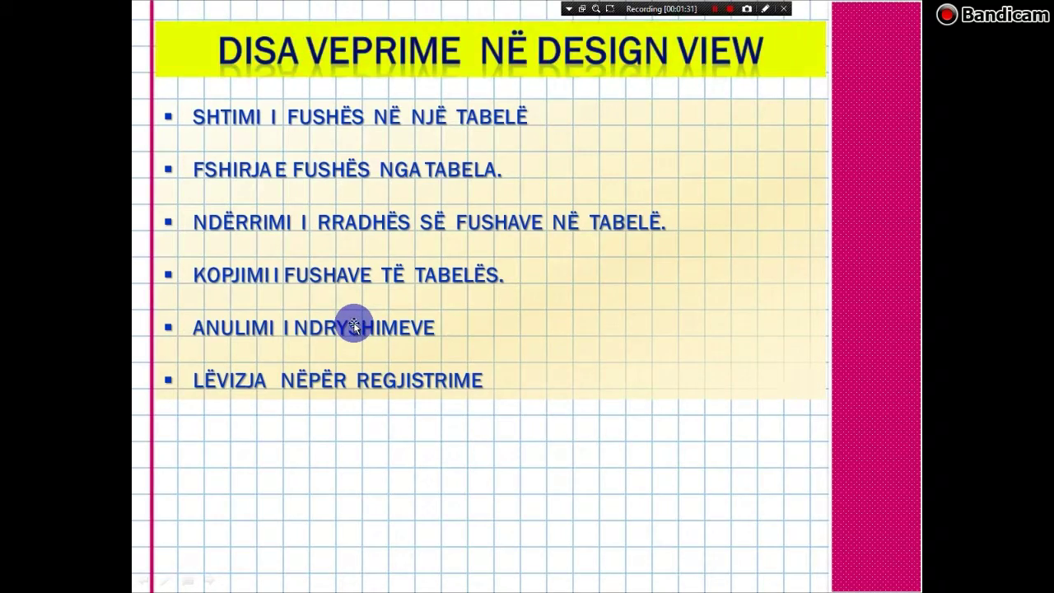
Step: Exit the slide show, returning to the 'DISA VEPRIME NË DESIGN VIEW' slide for editing
key("Escape")
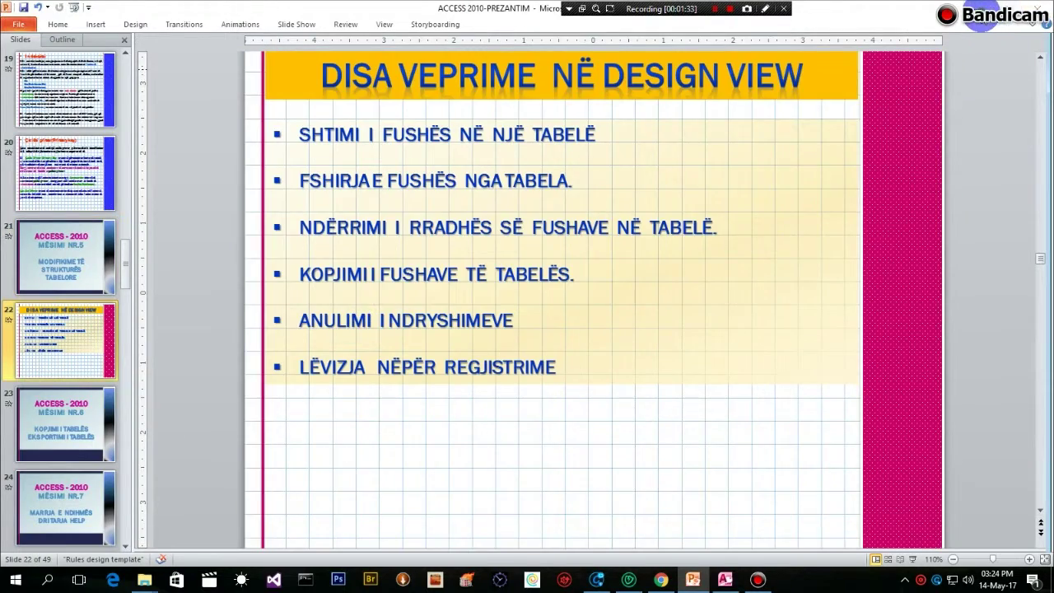
Step: Bring up the BIBLIOTEKA database, open the LIBRAT table and narrow the navigation pane
left_click(984, 15)
left_click(724, 580)
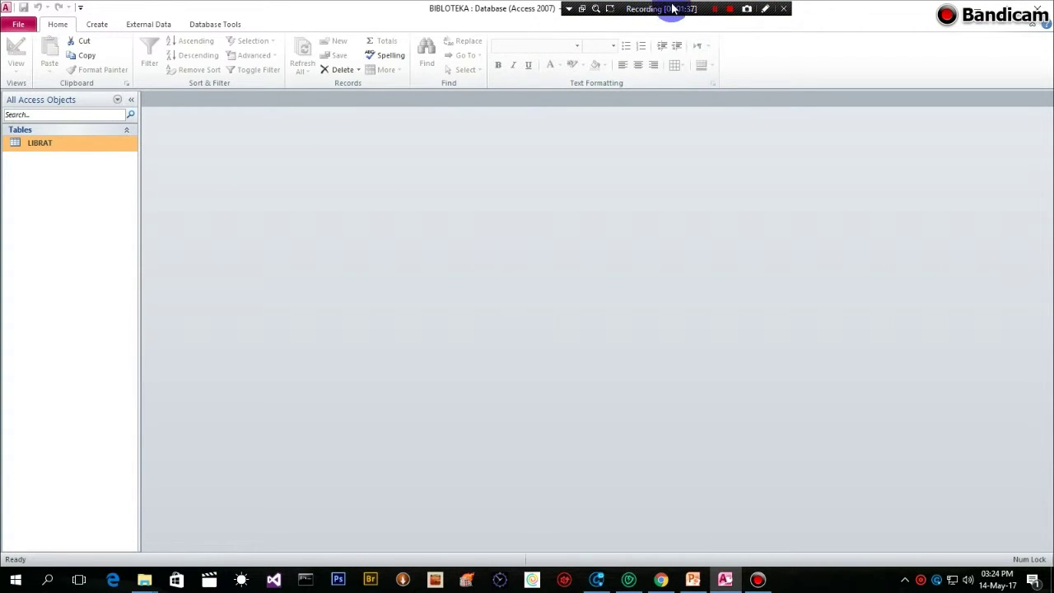
left_click_drag(704, 10, 782, 14)
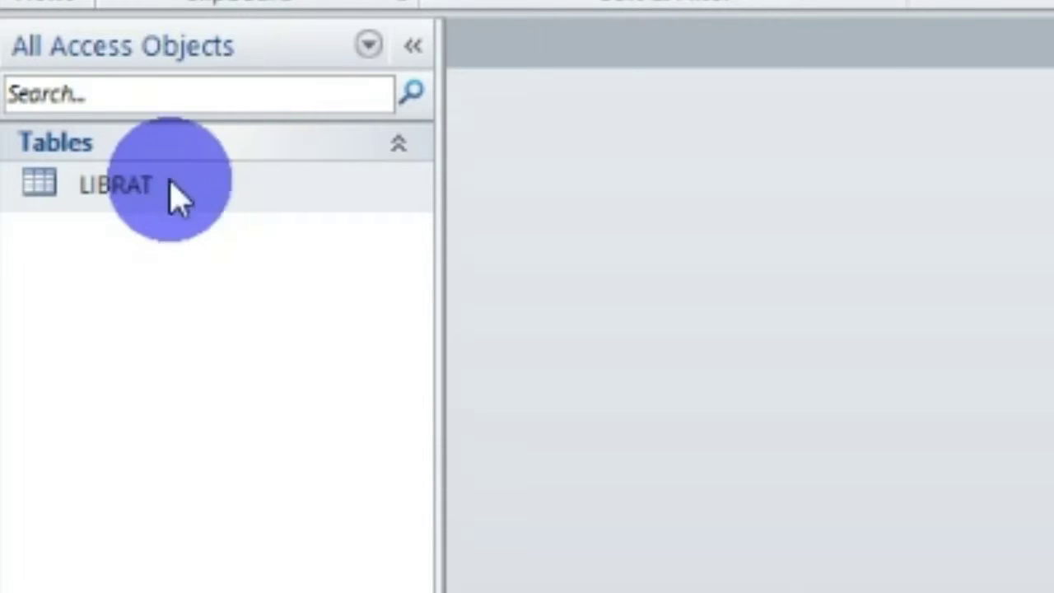
left_click(149, 212)
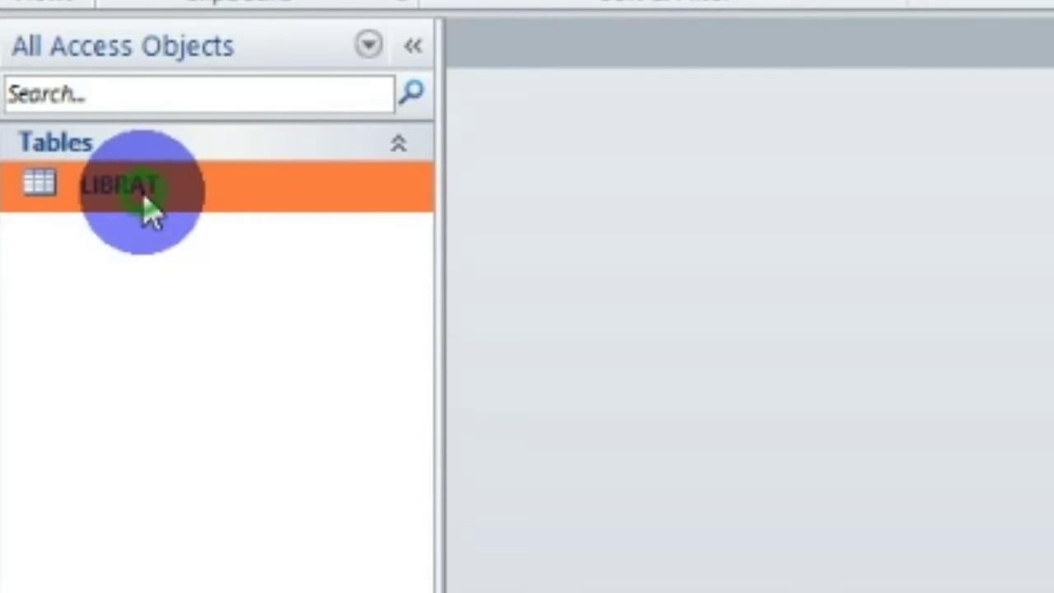
double_click(144, 199)
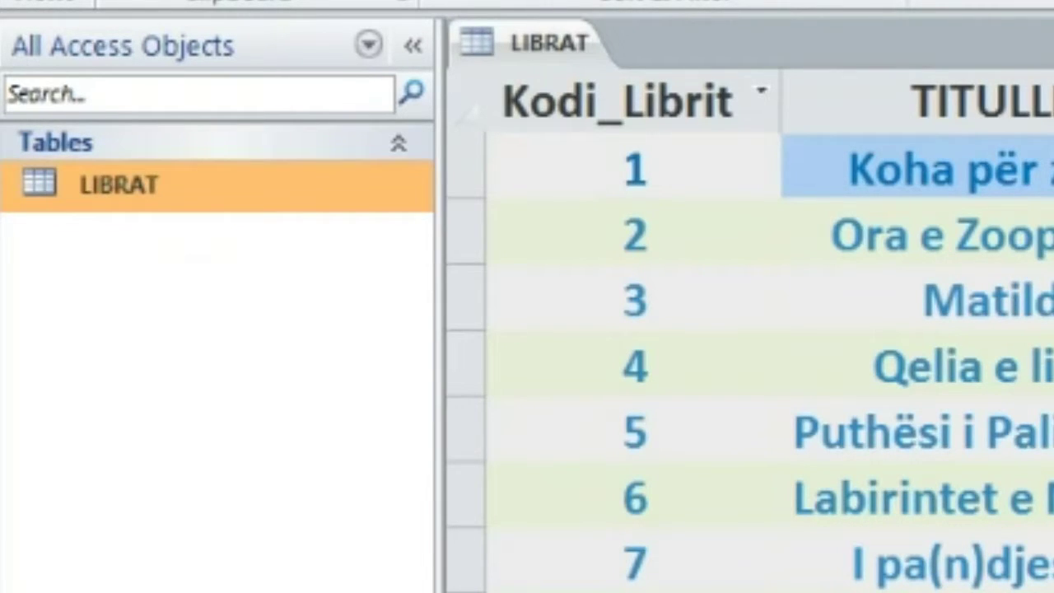
left_click_drag(436, 216, 210, 216)
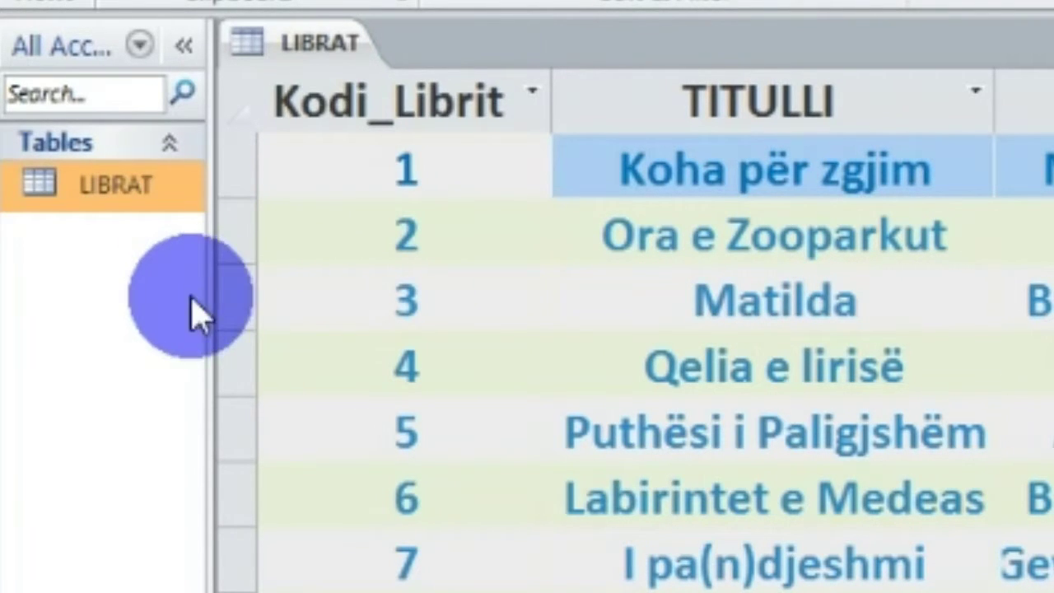
left_click_drag(217, 312, 280, 314)
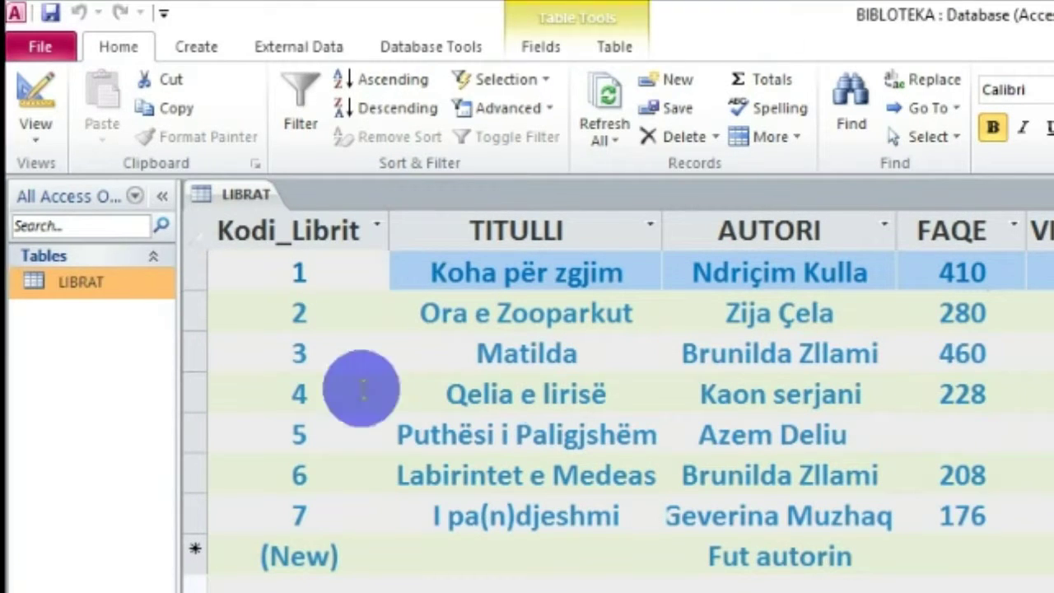
Step: Switch LIBRAT to Design View and place the cursor in the LData_Botimit field name
left_click(36, 139)
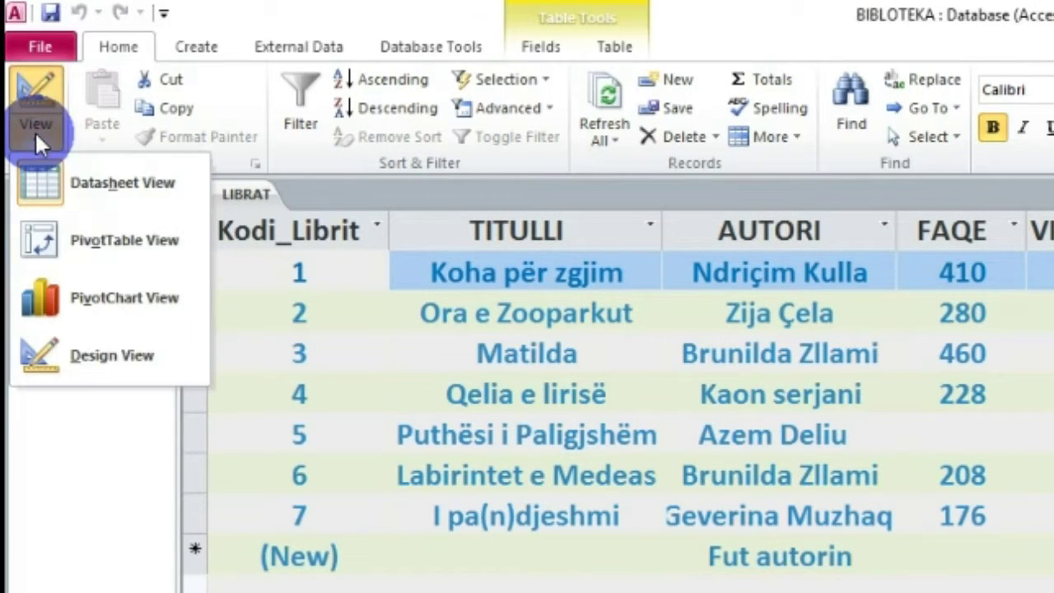
left_click(94, 352)
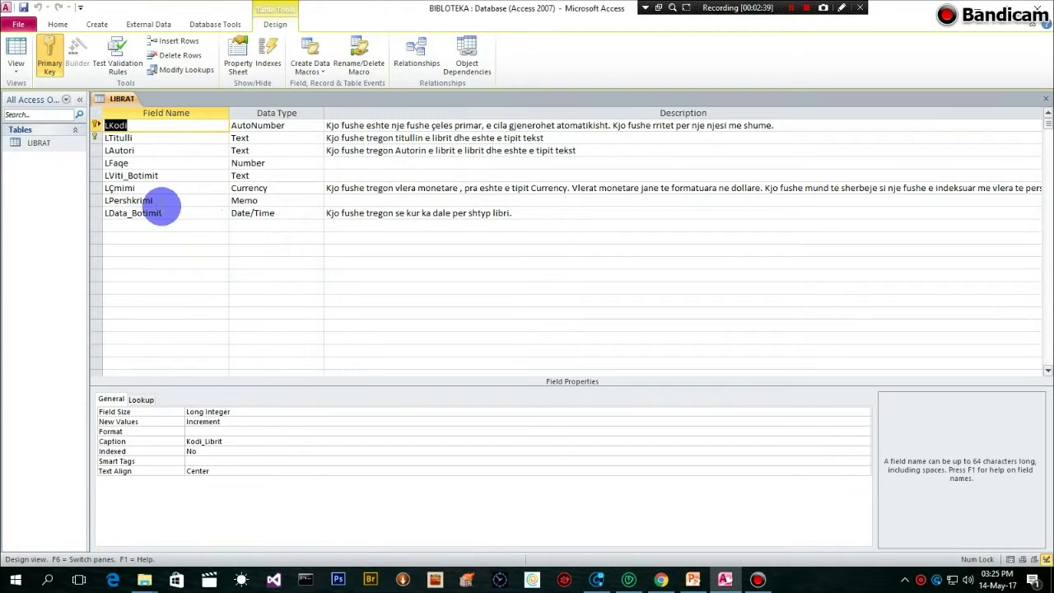
left_click(168, 214)
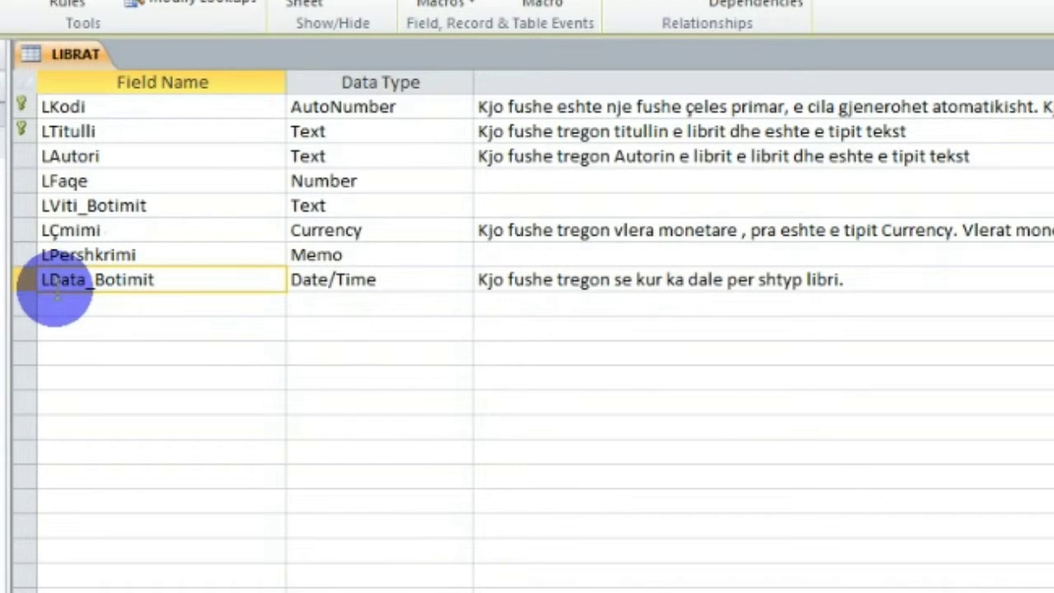
left_click(174, 288)
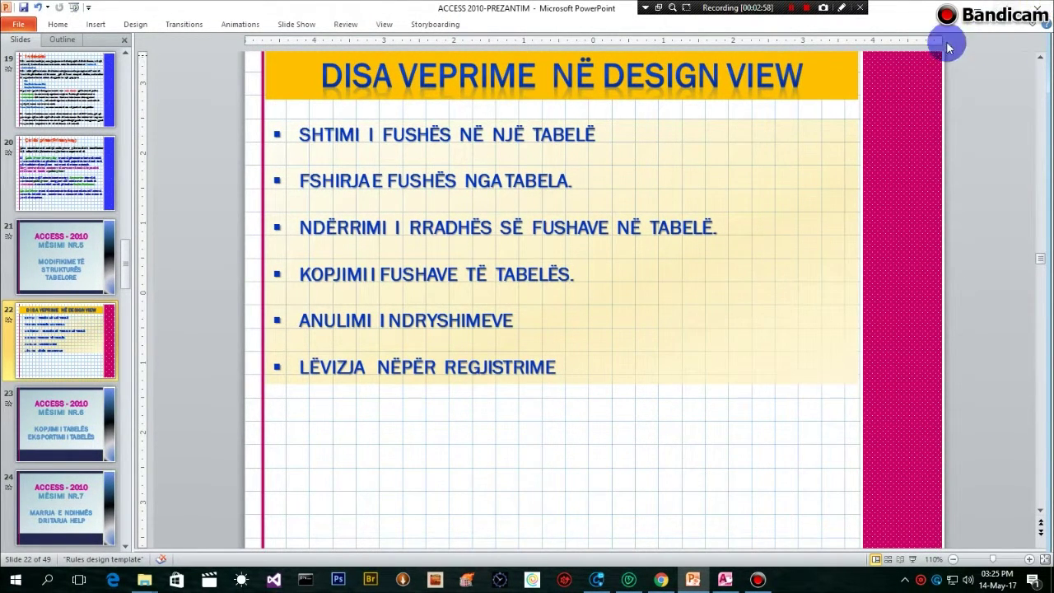
left_click(976, 10)
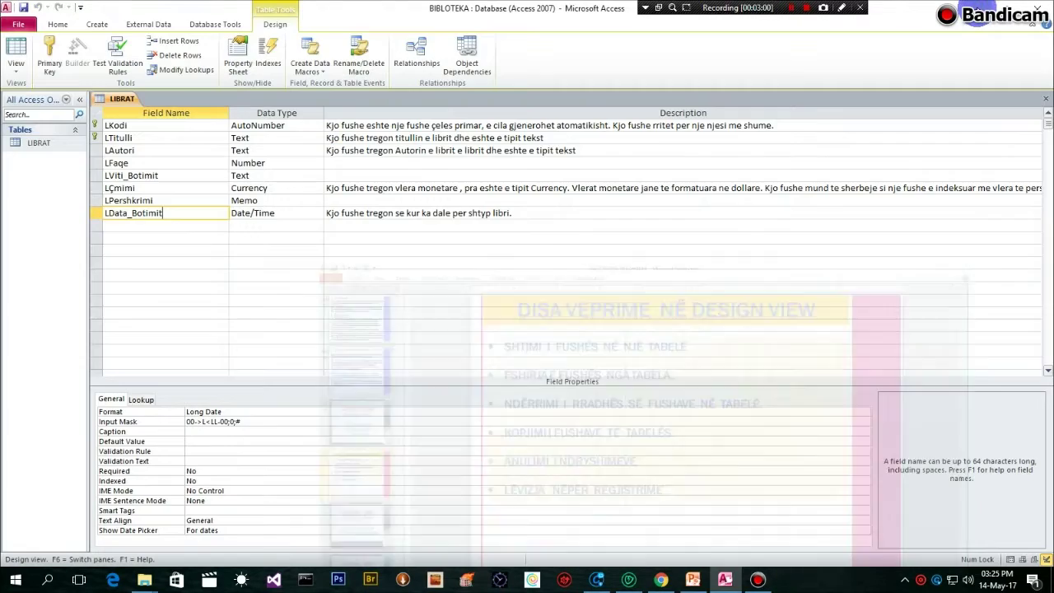
left_click(136, 212)
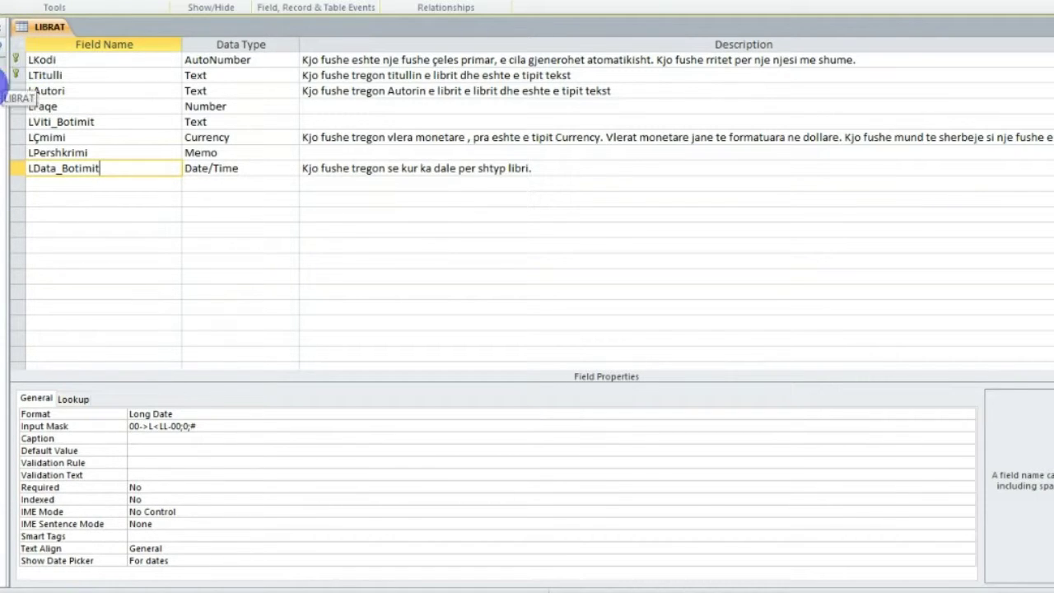
left_click(15, 74)
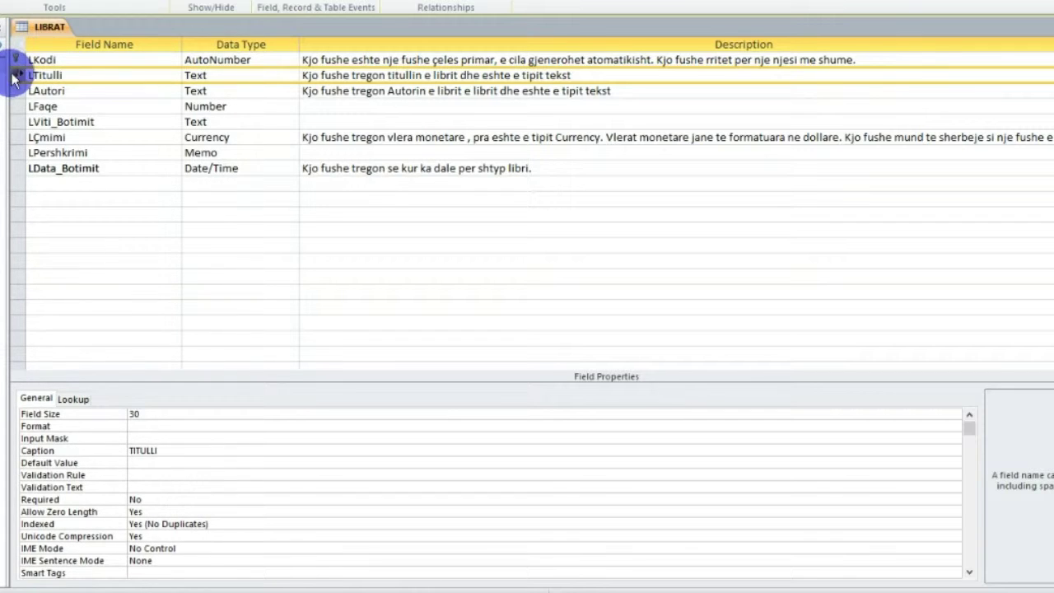
left_click(39, 79)
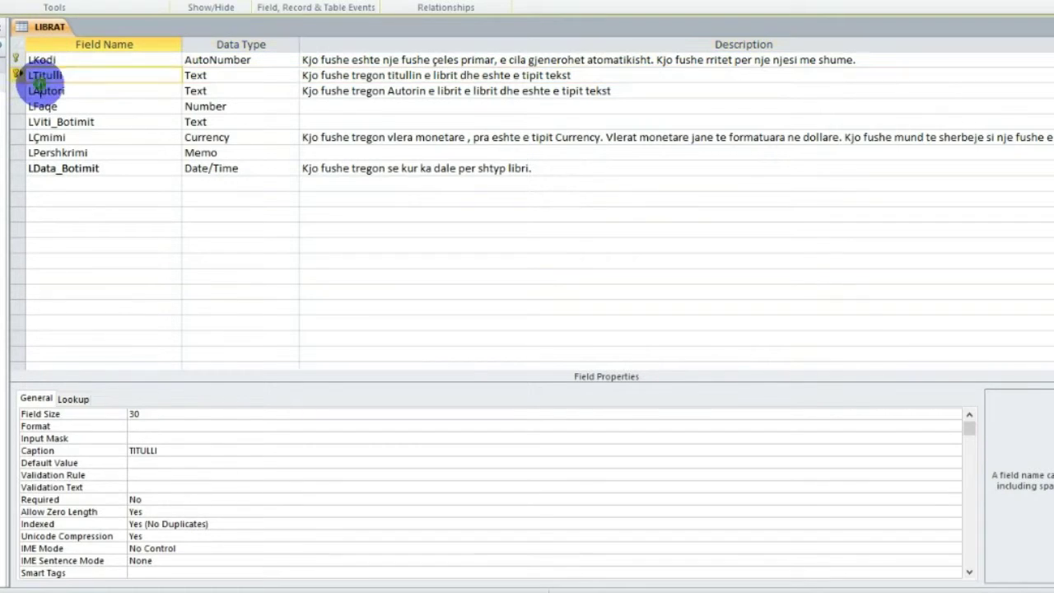
left_click(38, 87)
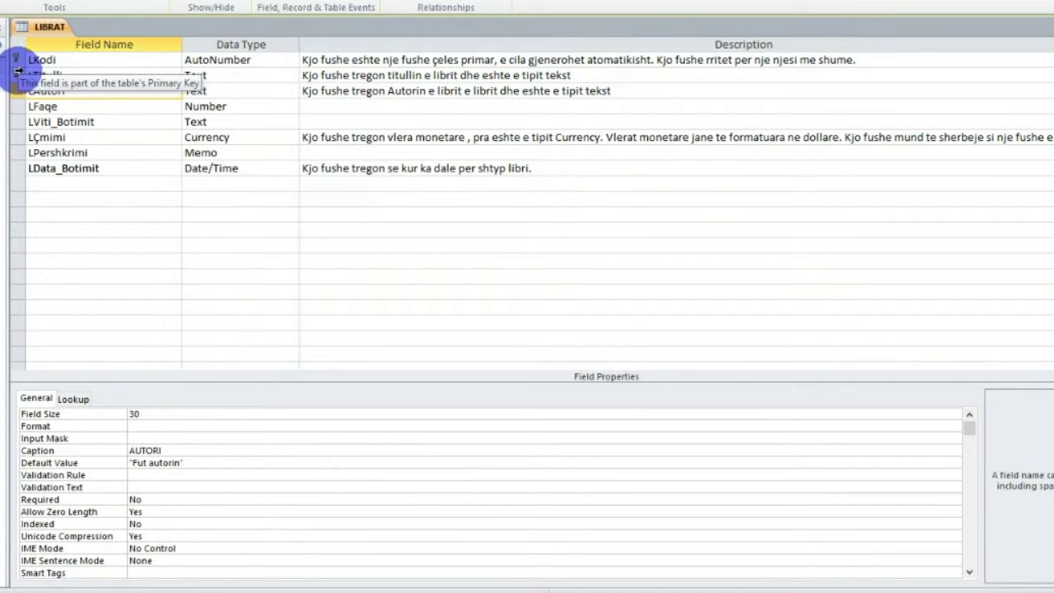
left_click(16, 74)
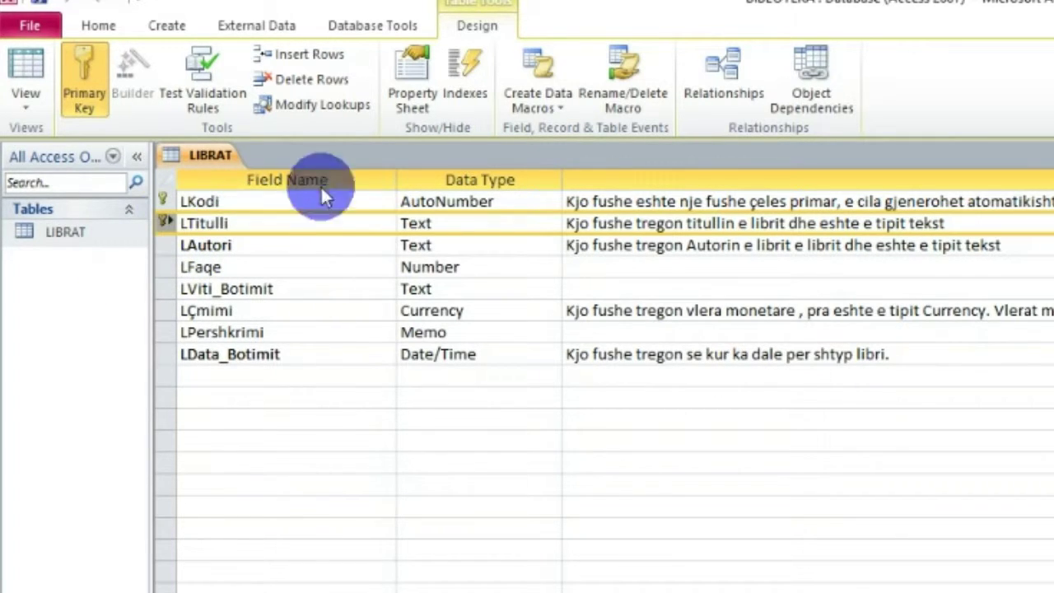
Step: Insert a blank field row above LTitulli and start naming it
left_click(206, 199)
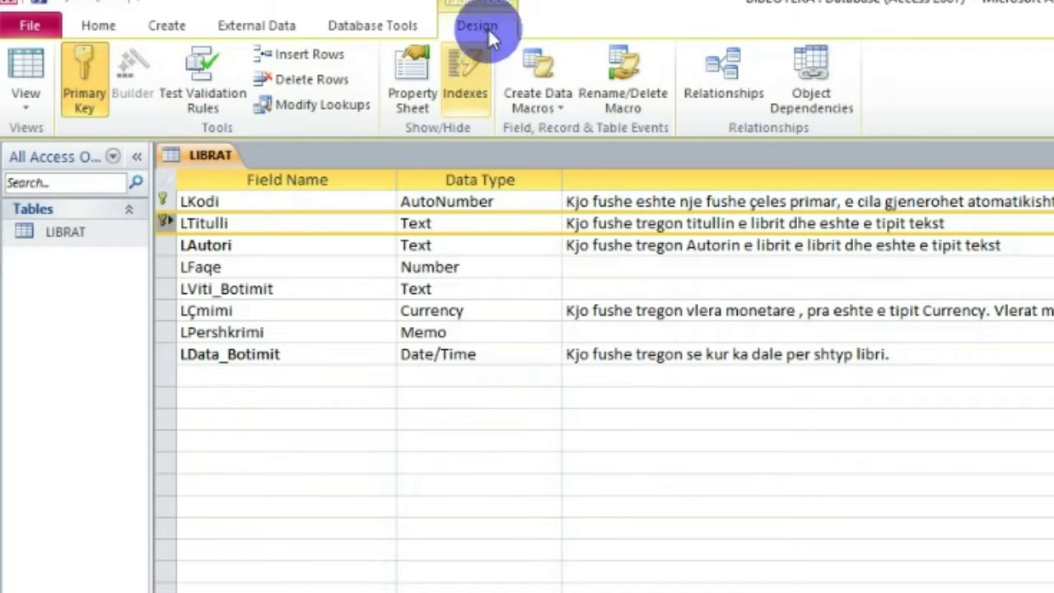
left_click(301, 57)
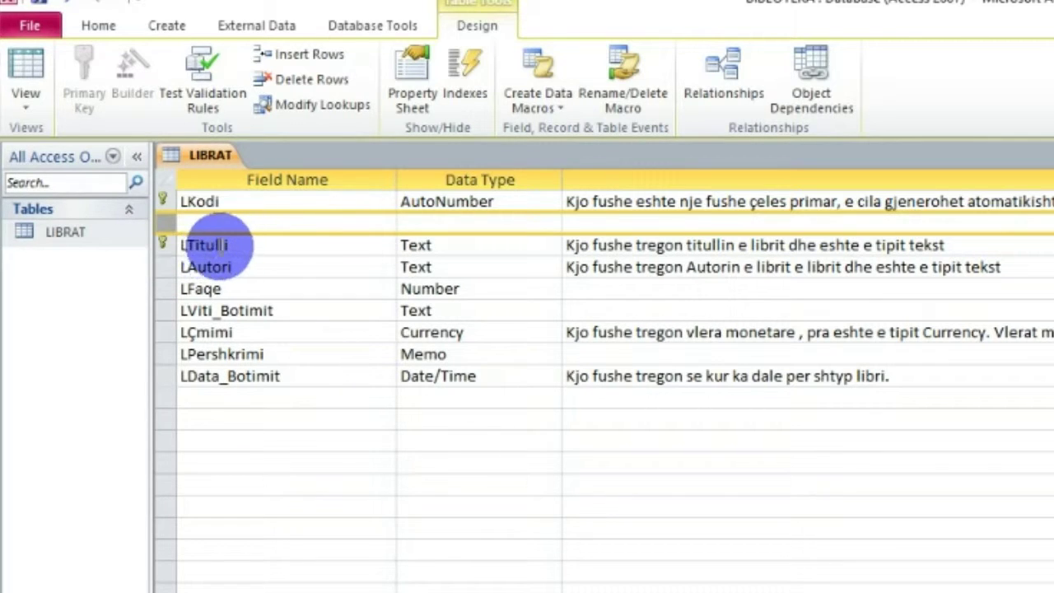
left_click(210, 223)
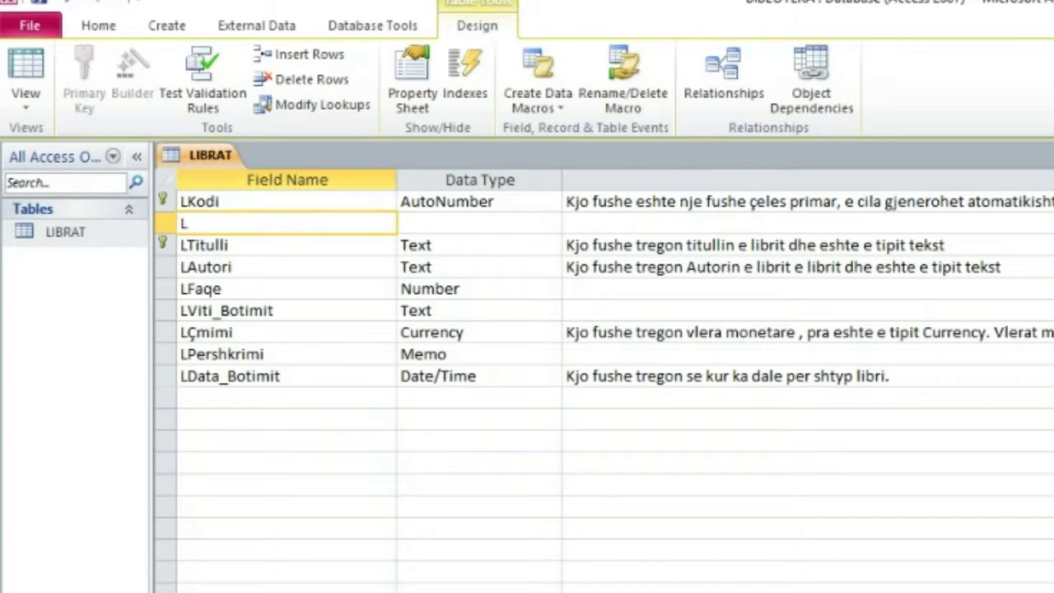
Step: Enter LISBN as the new field's name and accept the Text data type
type("SBN")
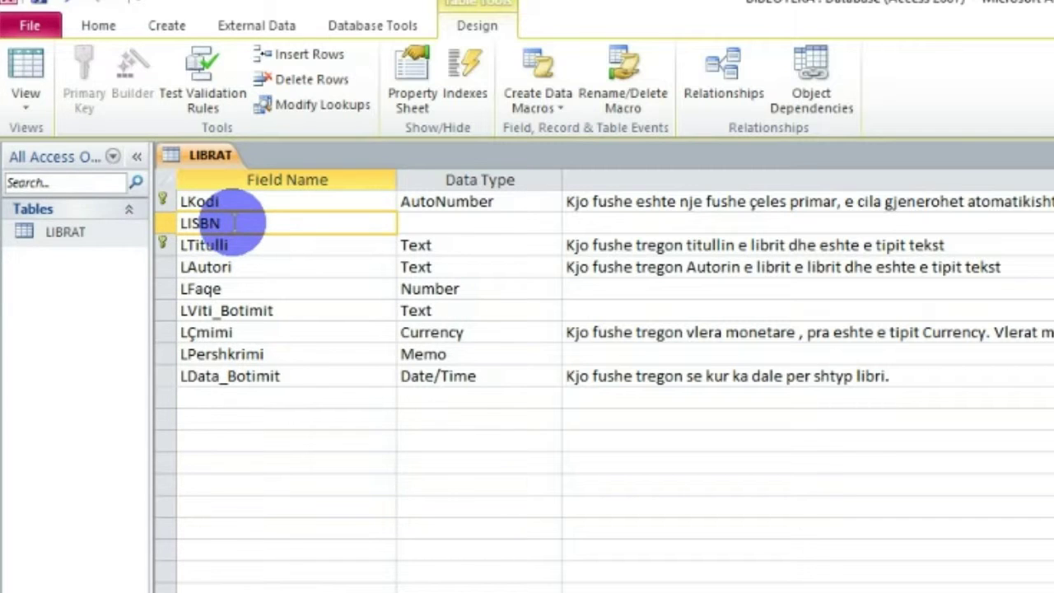
left_click(416, 222)
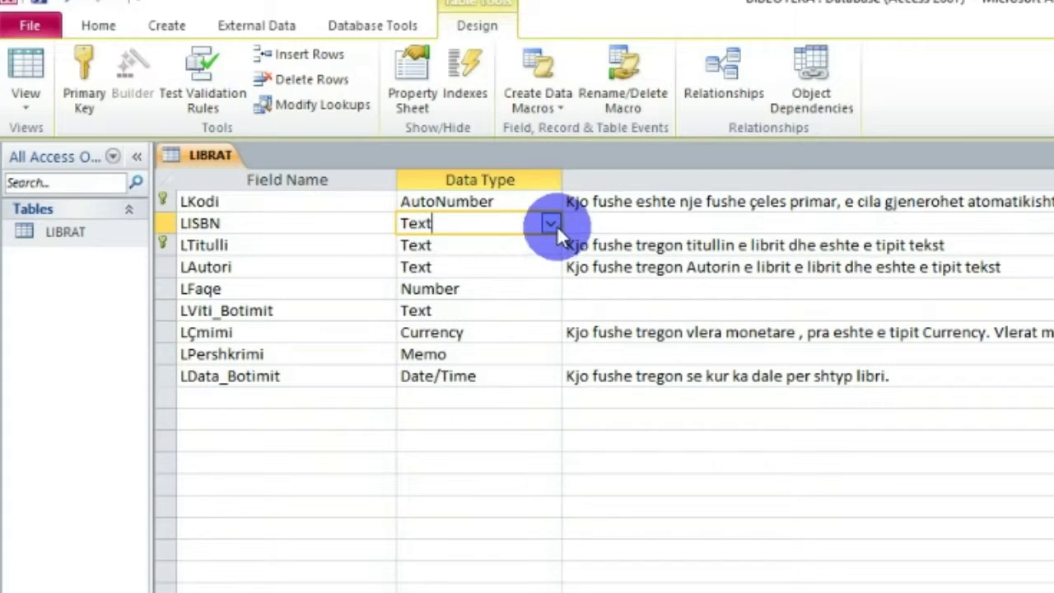
left_click(341, 220)
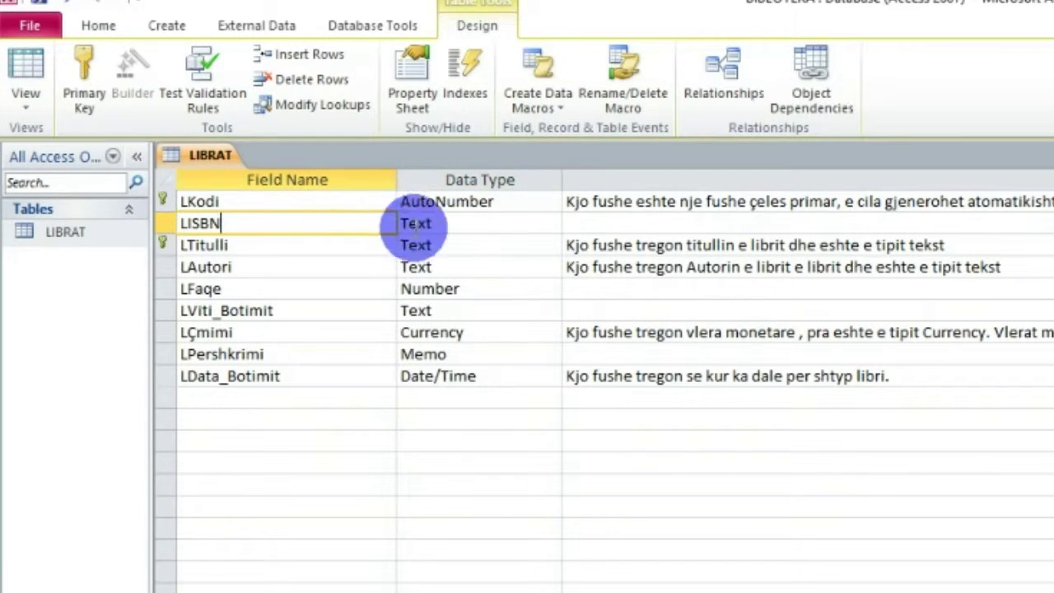
left_click(513, 216)
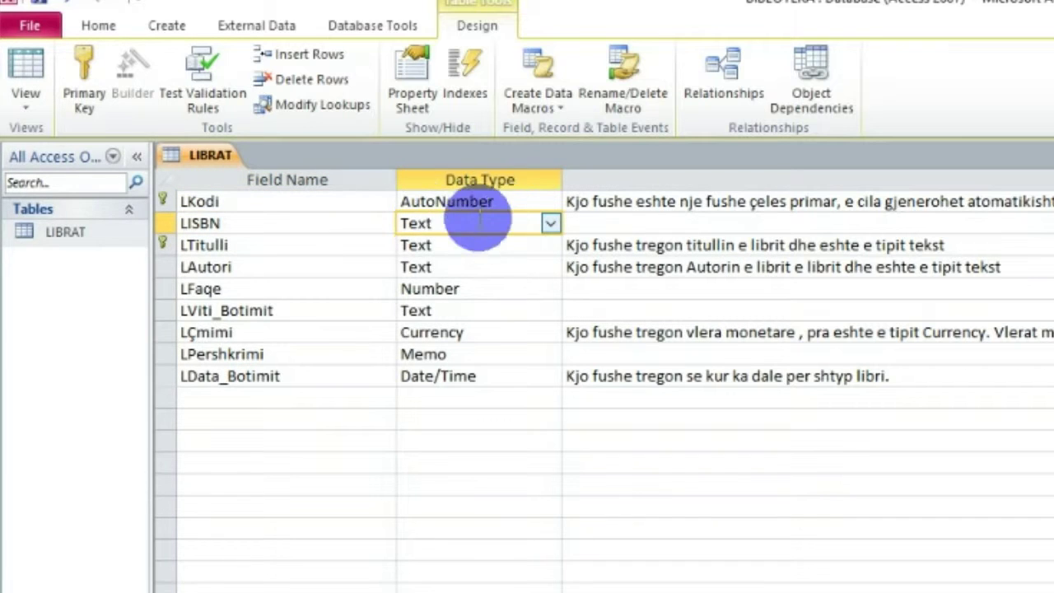
Step: Describe LISBN as 'Kjo fushe tregon numrin serial te librit, pra qe tregon se nje liber eshte liber'
left_click(609, 222)
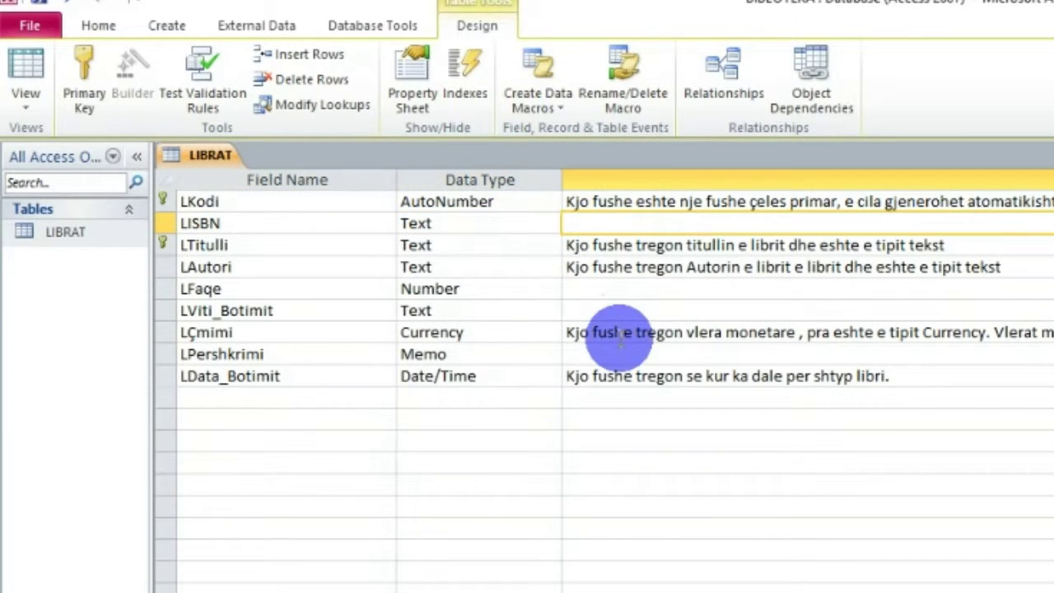
type("Kjo fushe tregon")
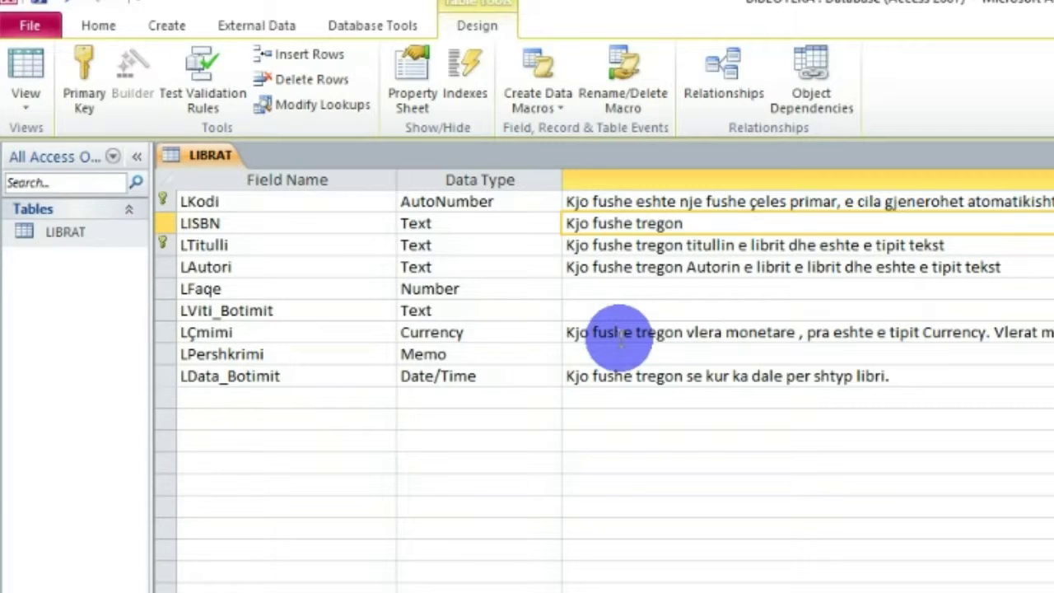
type(" numrin serial")
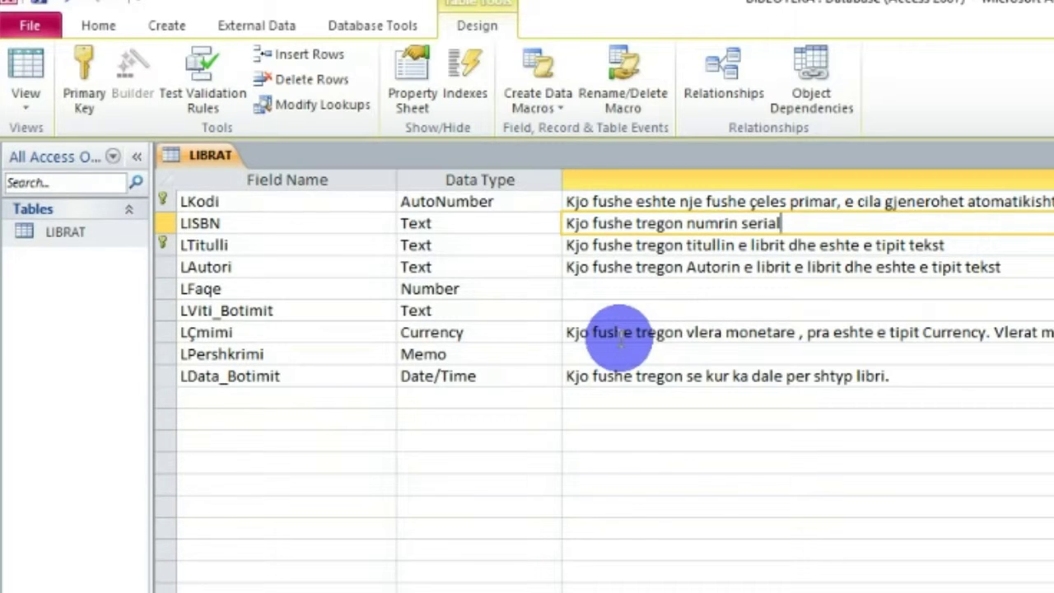
type(" te librit")
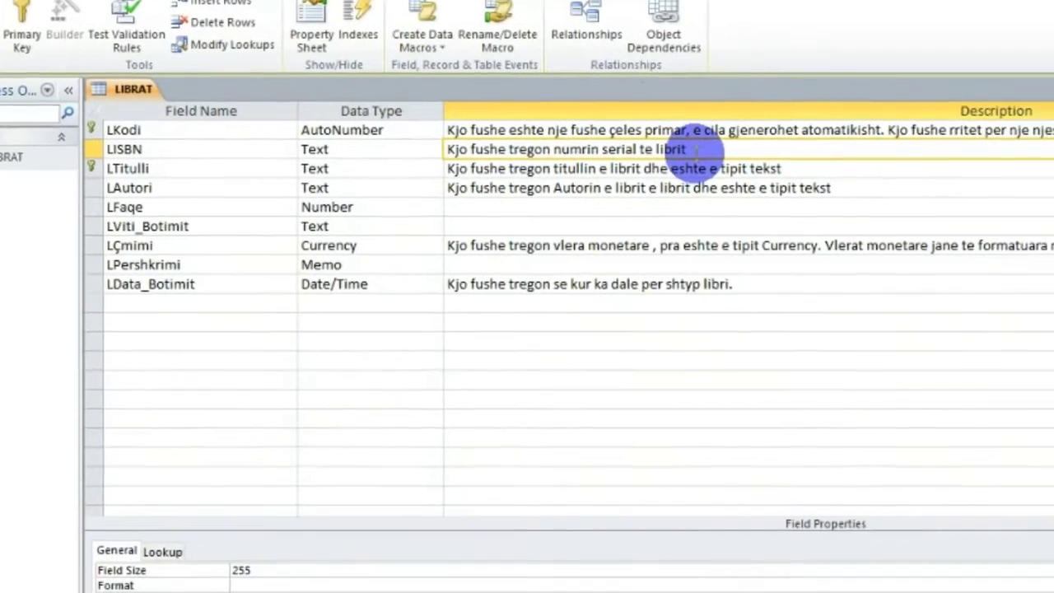
type(", p")
type("ra ")
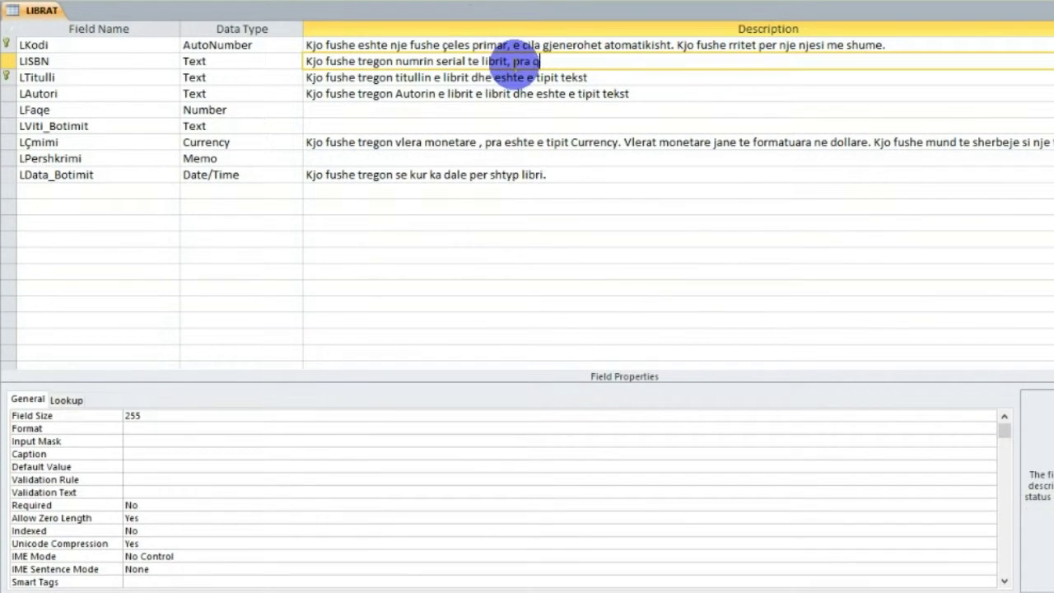
type("qe tregon se nje liber")
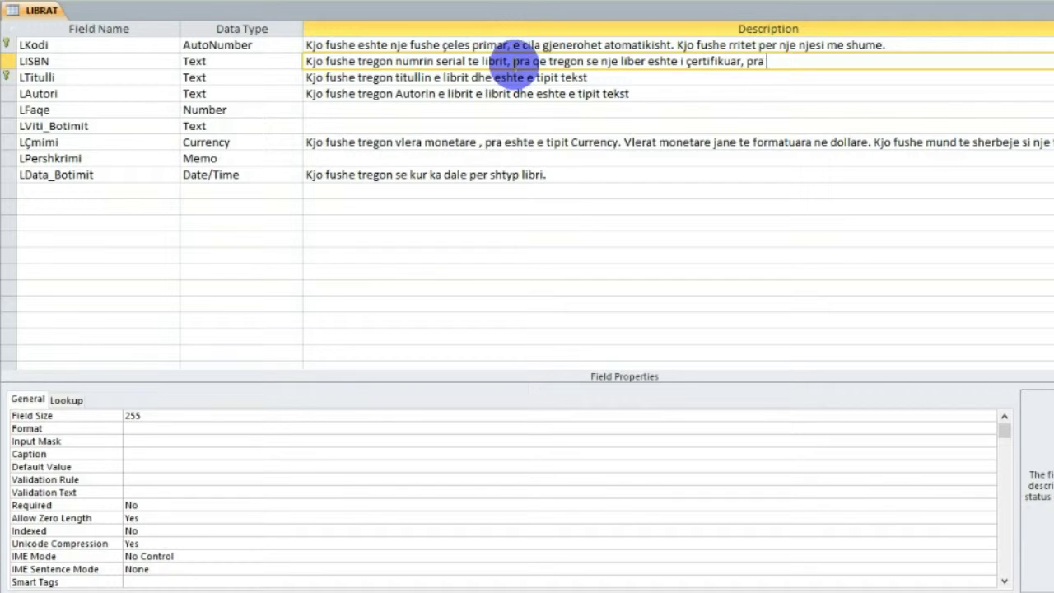
type("eshte liber pirat.")
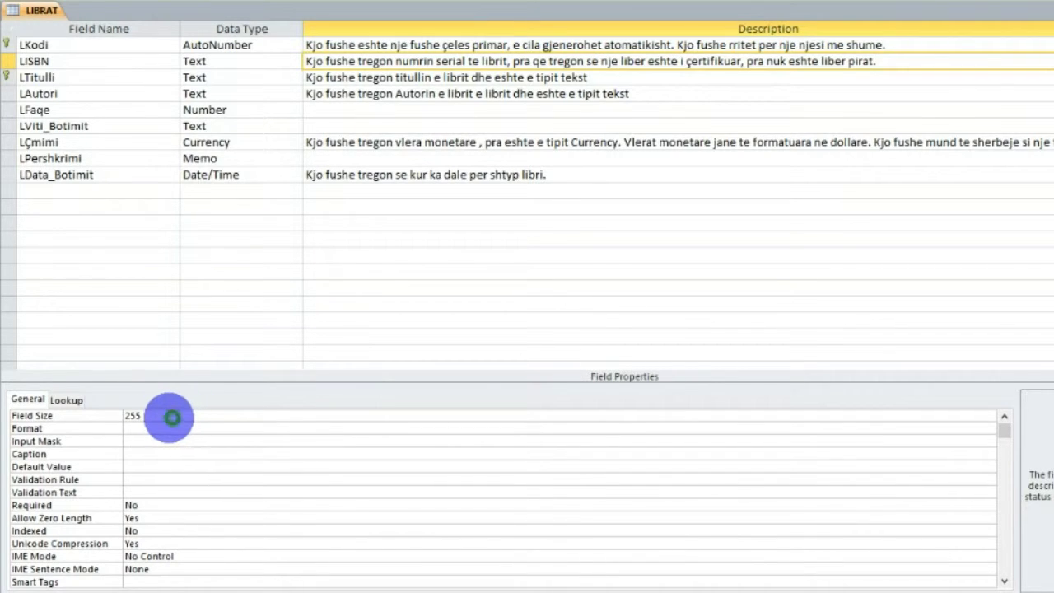
Step: Change the LISBN field size from 255 to 15
left_click(90, 416)
key("BackSpace")
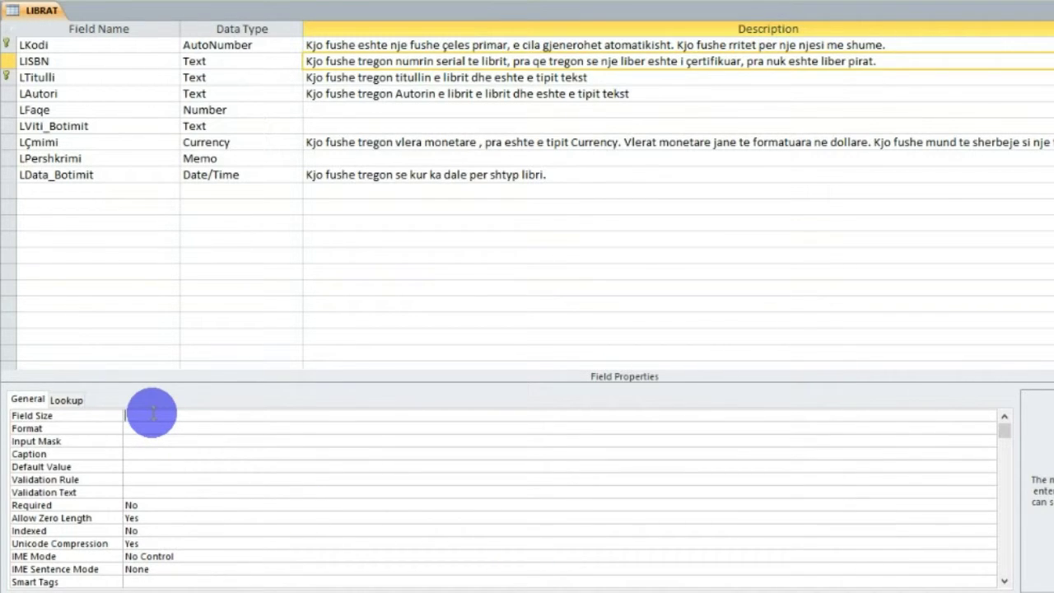
type("15")
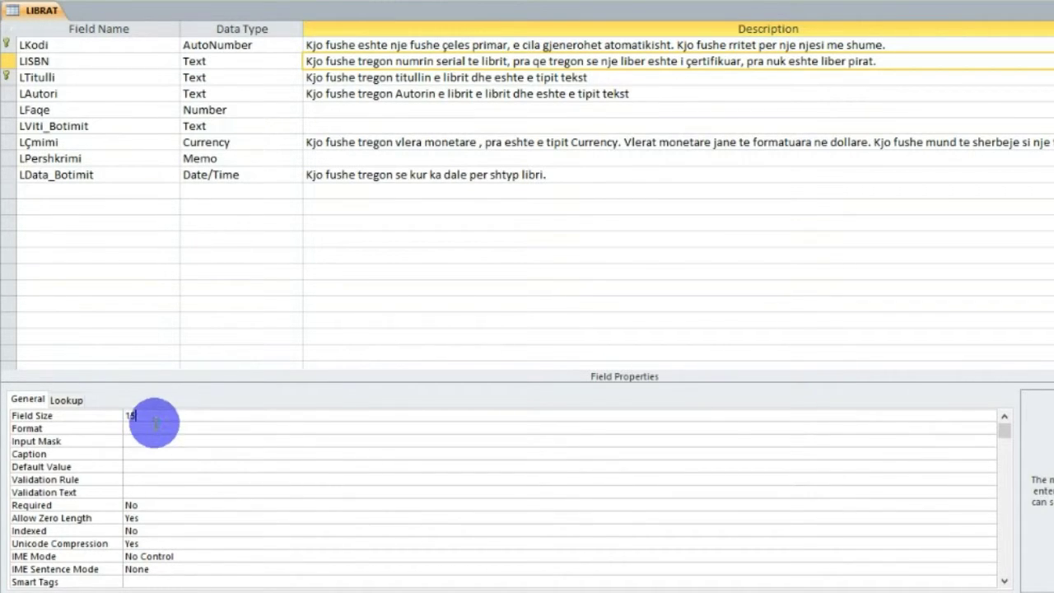
key("Return")
mouse_move(739, 591)
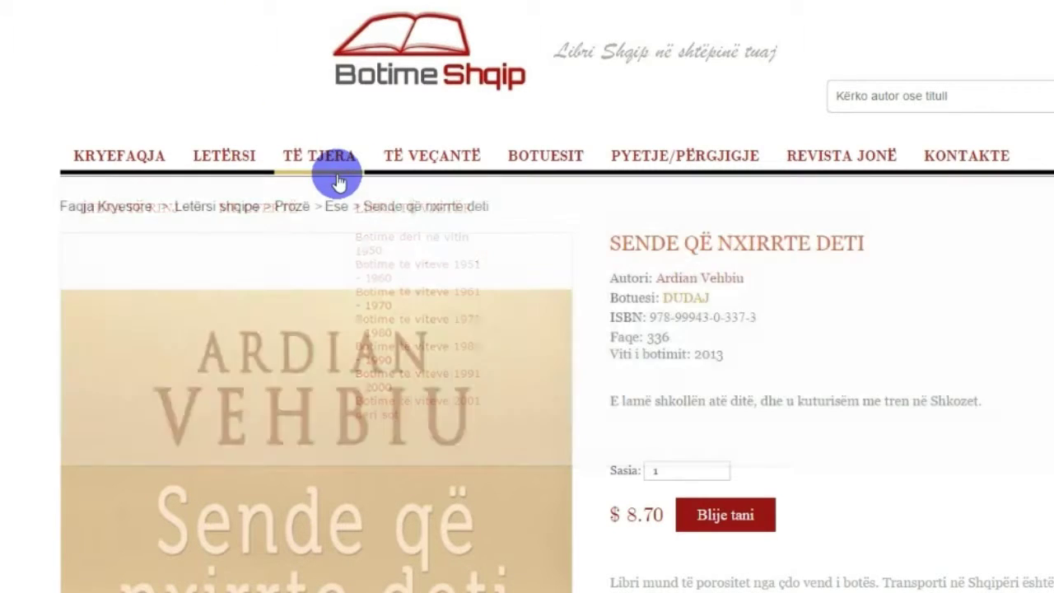
Step: Read the book's ISBN on the Botime Shqip page, then return to Access's Field Size box
mouse_move(631, 173)
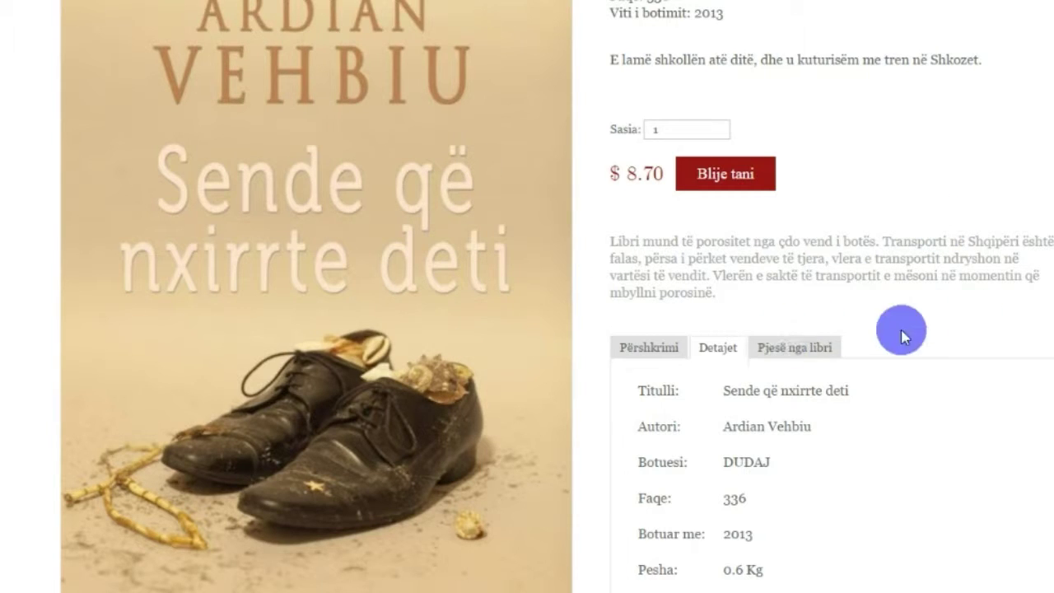
scroll(766, 350, "up", 1)
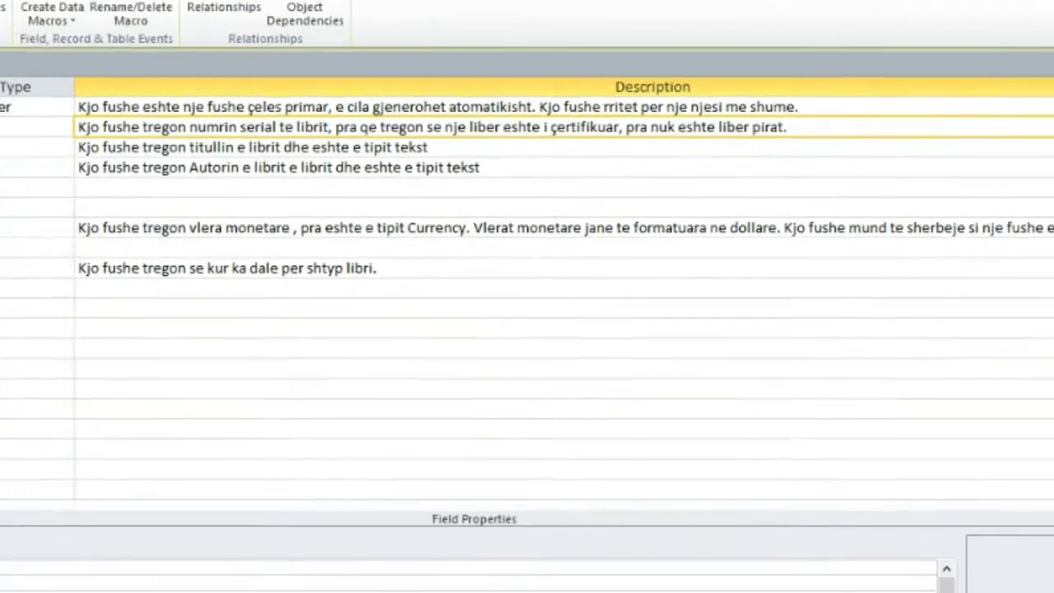
left_click(34, 463)
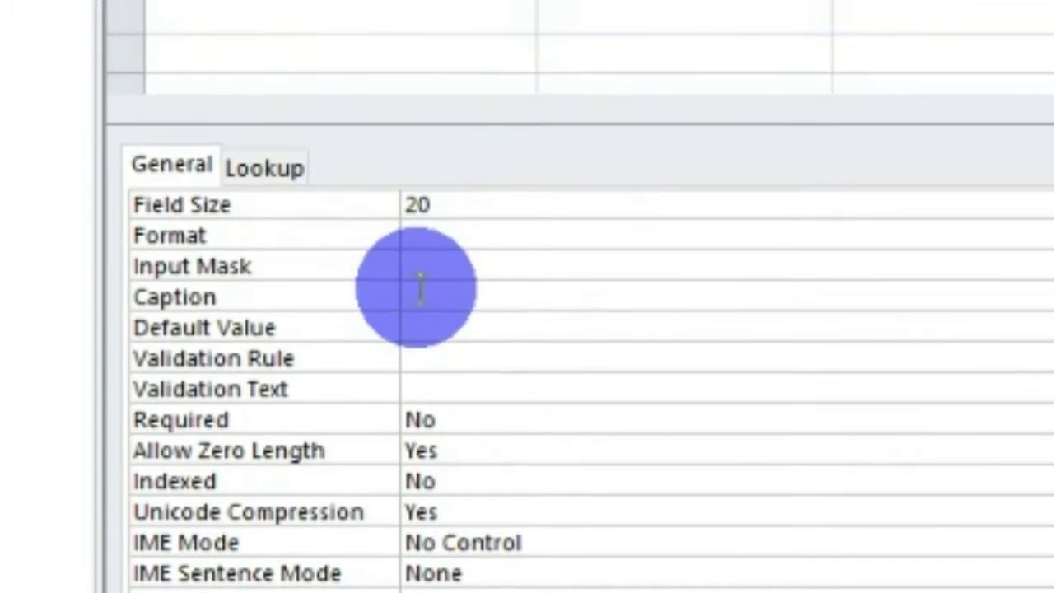
Step: Enter ISBN as the LISBN field's Caption property
left_click(420, 290)
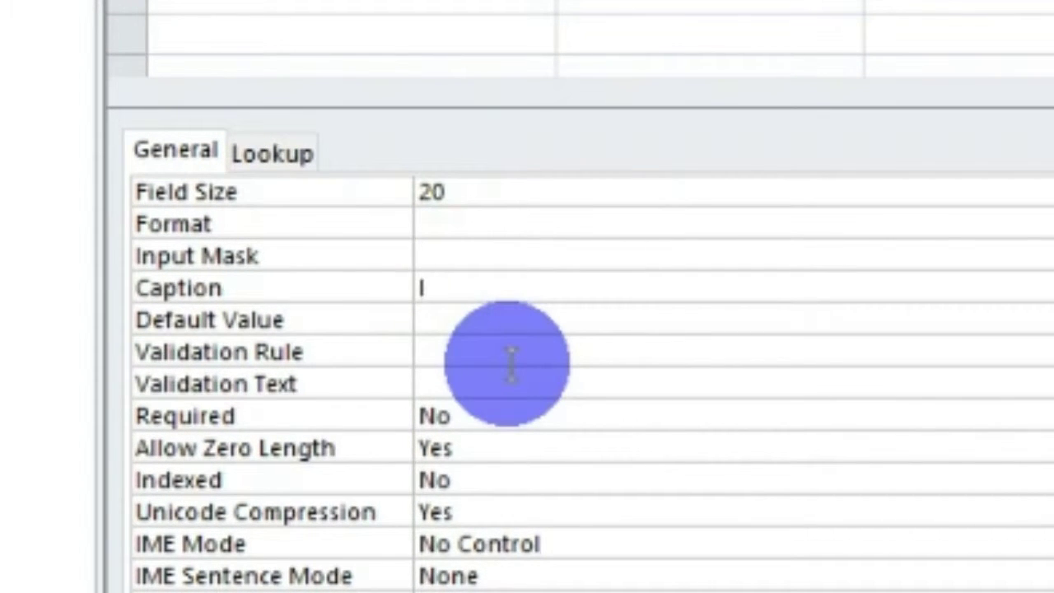
left_click(517, 320)
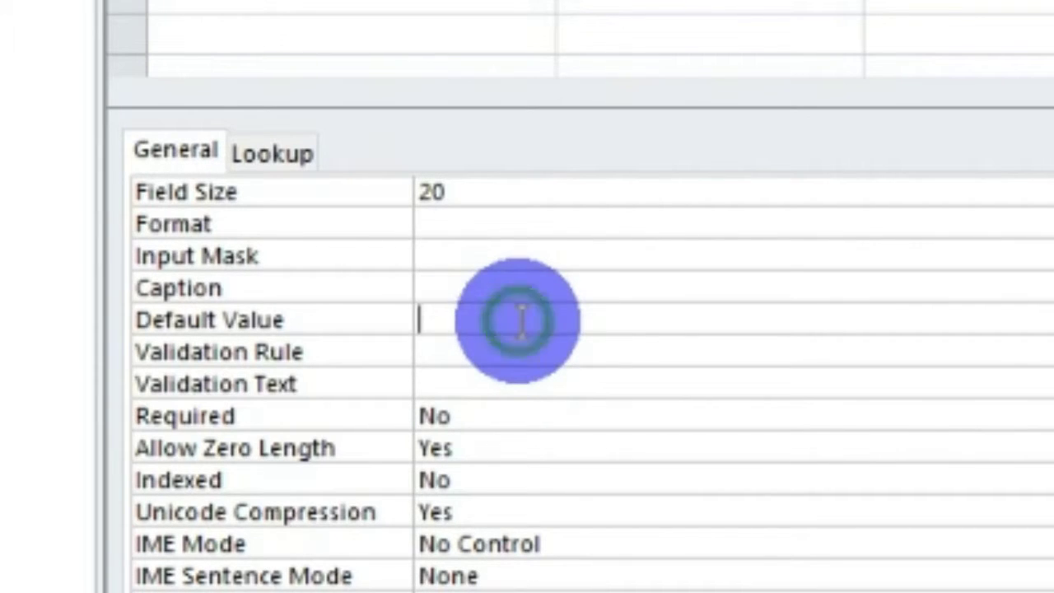
left_click(513, 288)
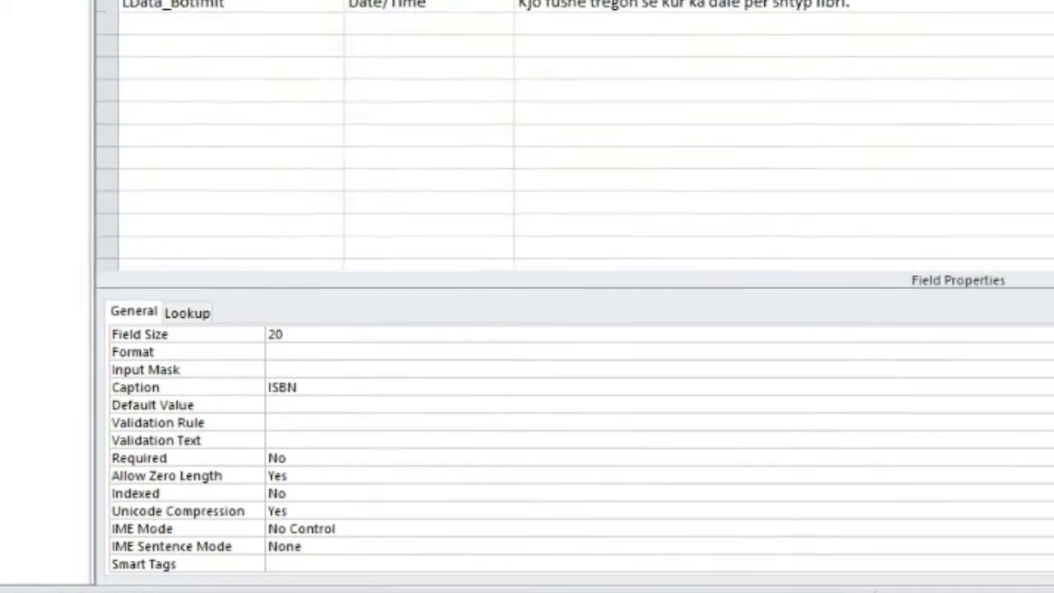
left_click(312, 38)
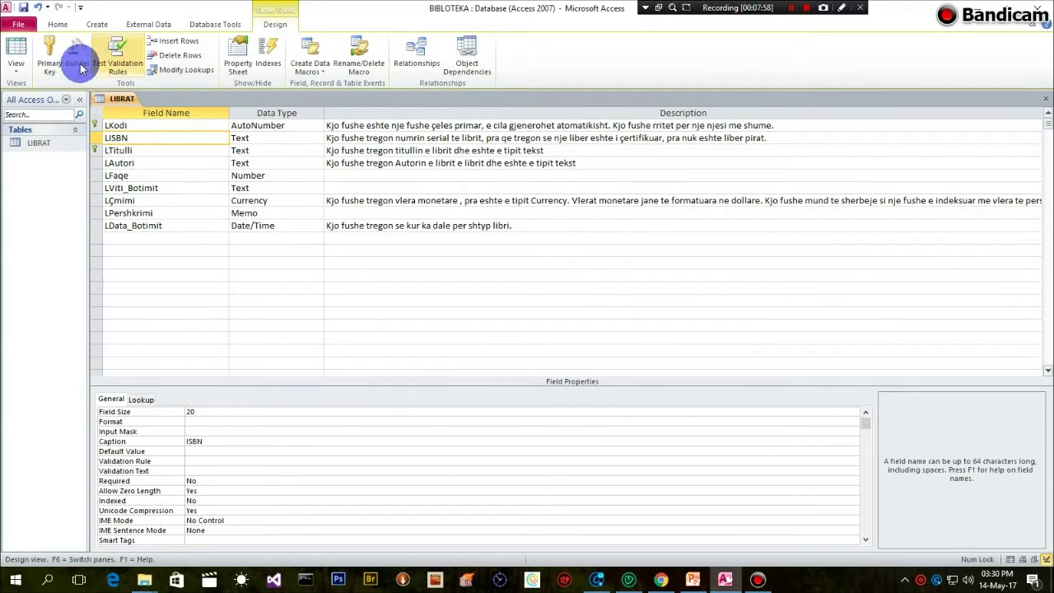
left_click(16, 55)
Step: Save the LIBRAT design, show it in Datasheet View, and return to the PowerPoint slides
left_click(51, 97)
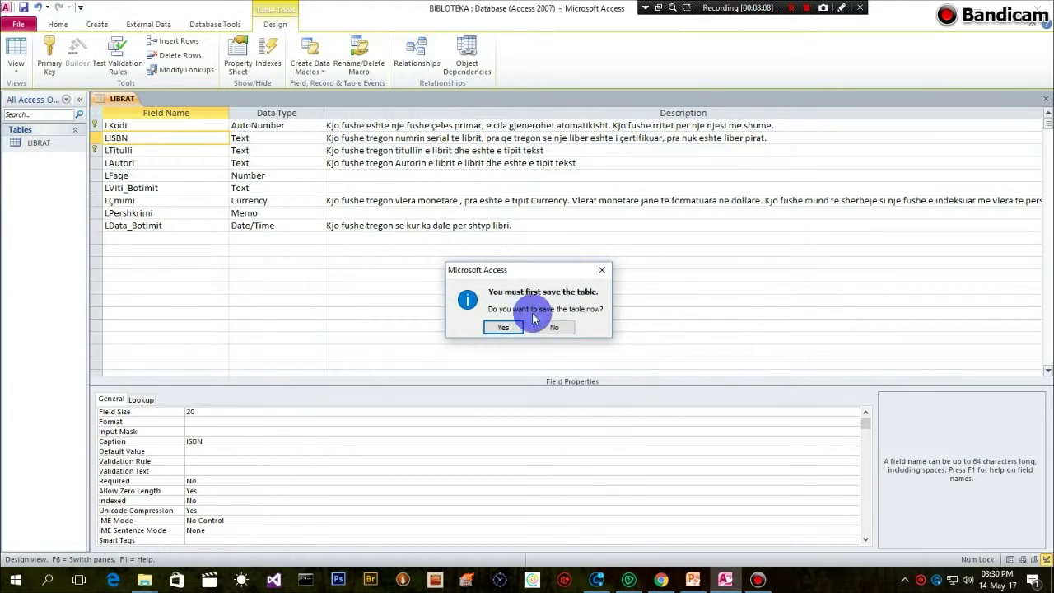
left_click(503, 329)
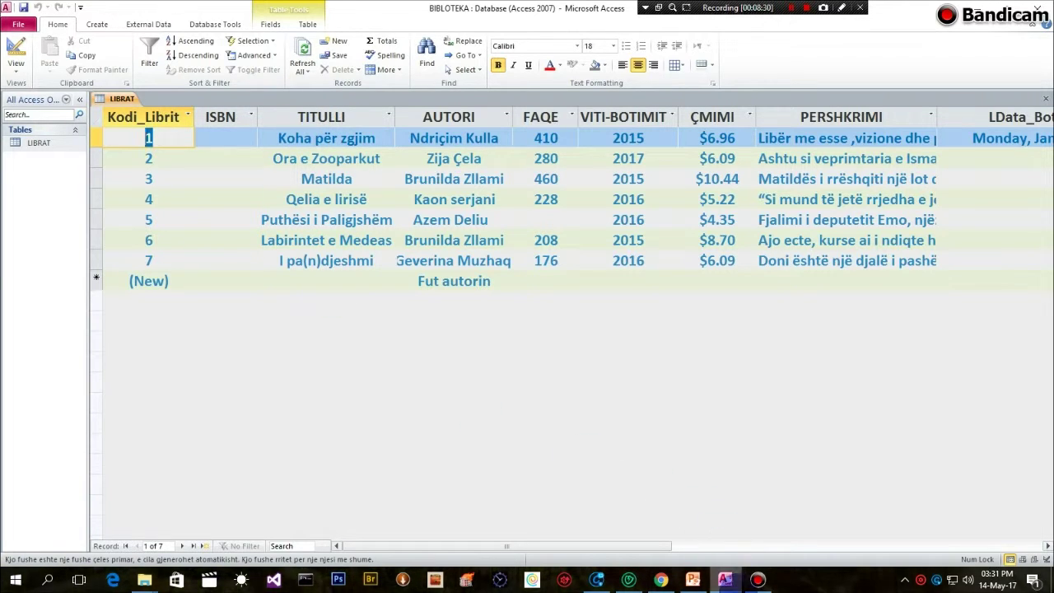
mouse_move(754, 581)
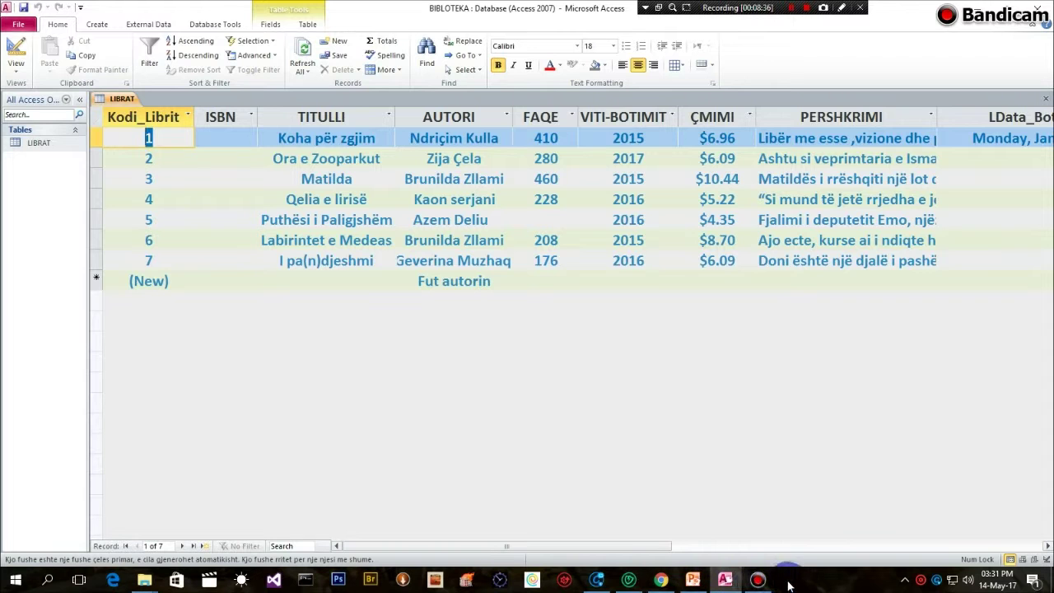
left_click(693, 579)
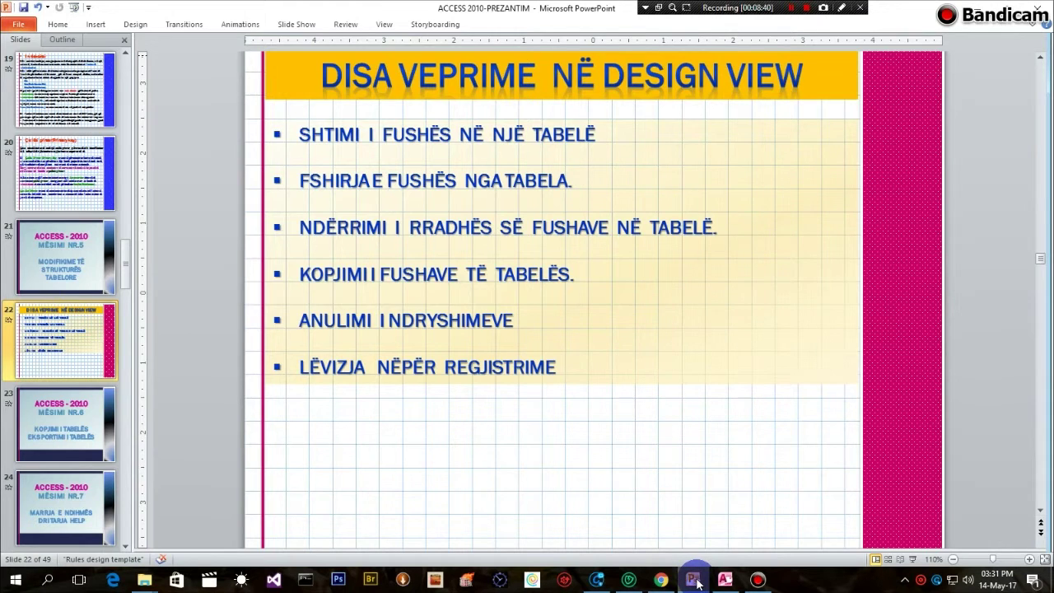
left_click(696, 580)
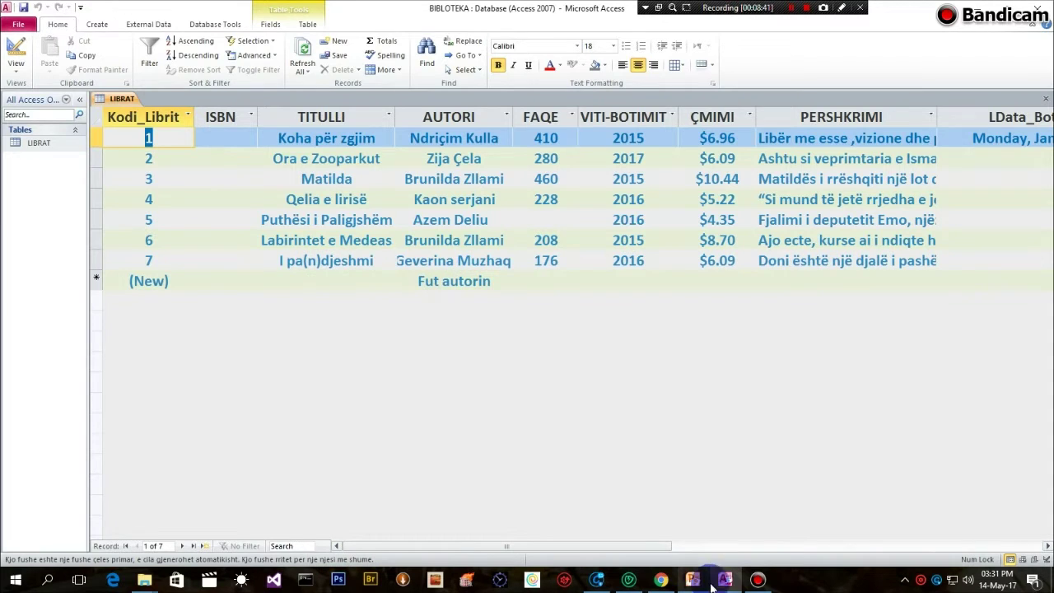
left_click(658, 579)
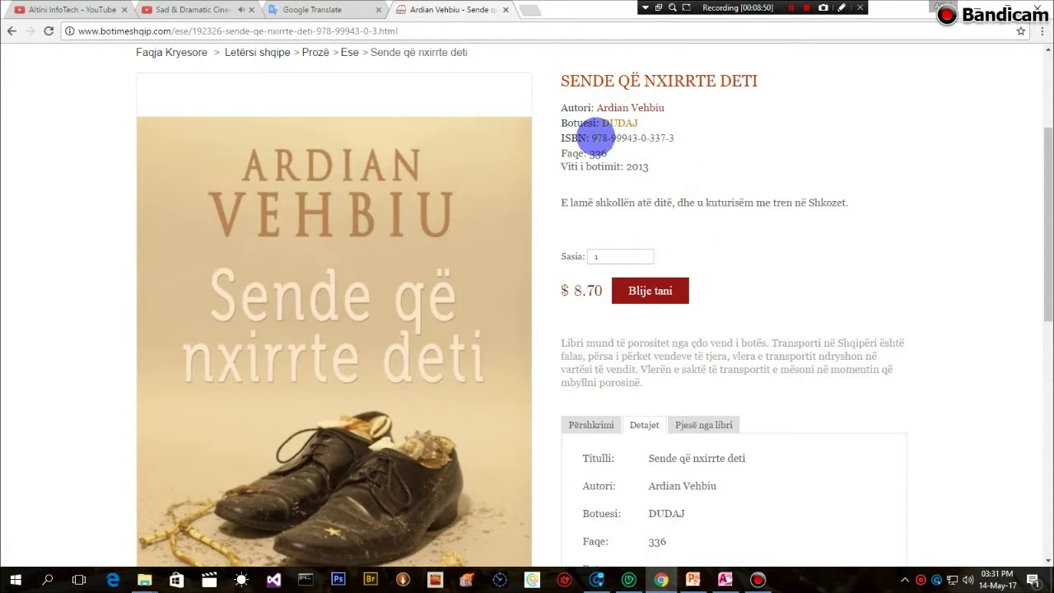
left_click_drag(591, 139, 561, 139)
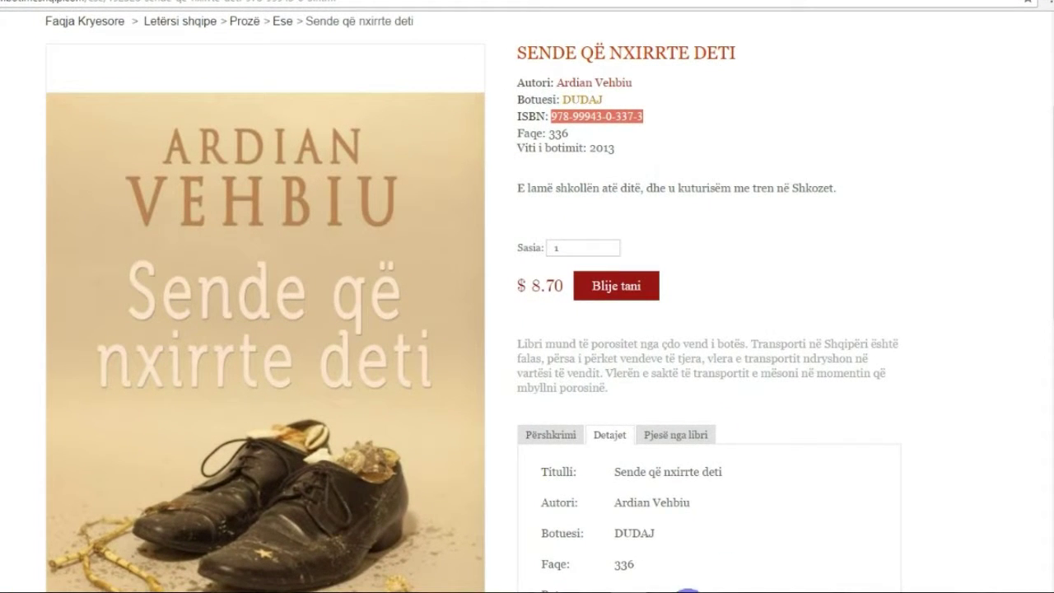
mouse_move(707, 584)
left_click(659, 573)
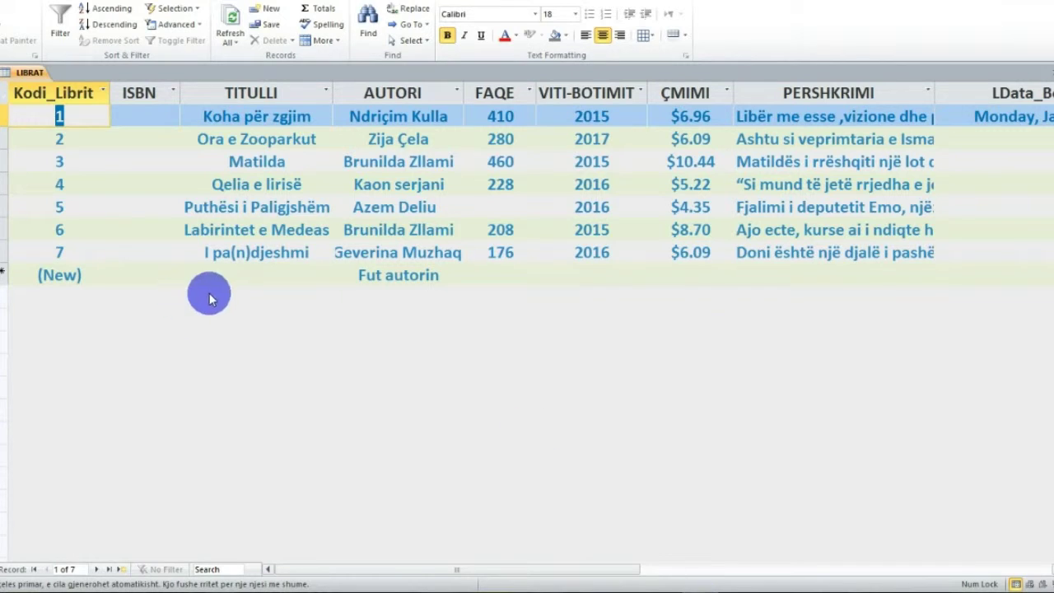
left_click(133, 277)
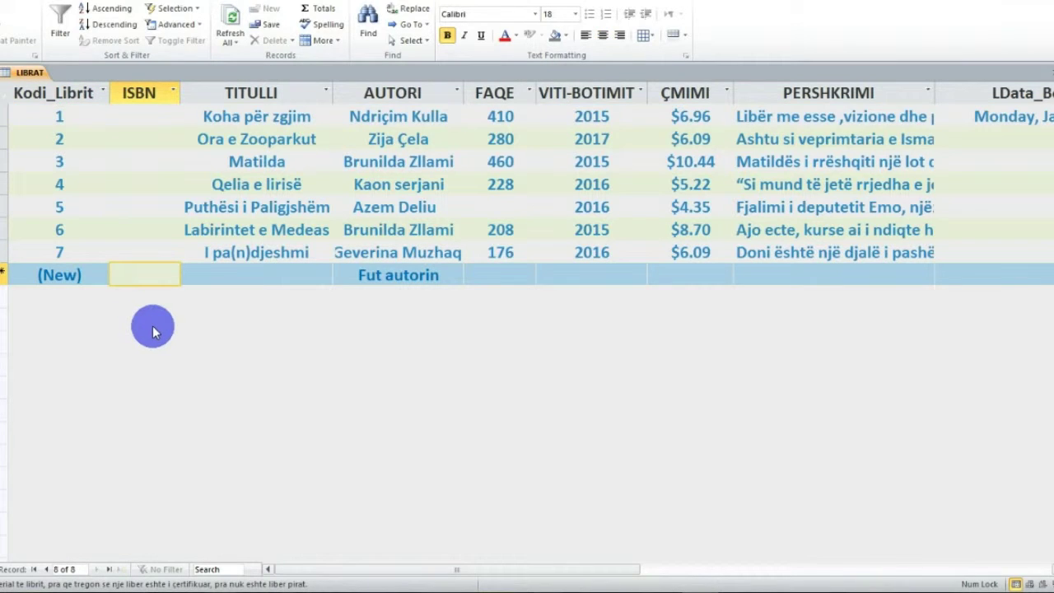
left_click(128, 275)
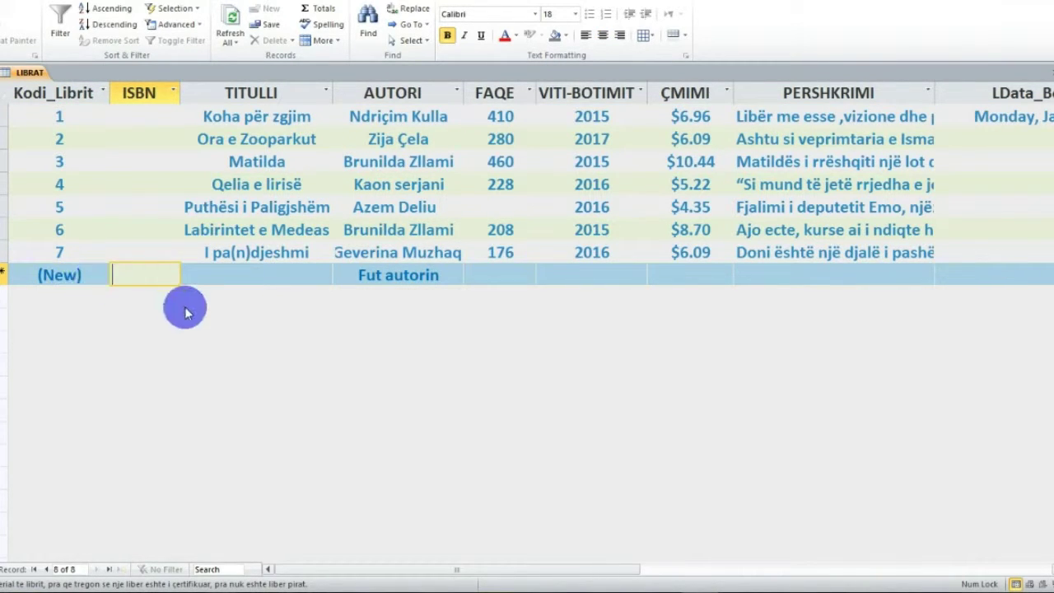
key("ctrl+v")
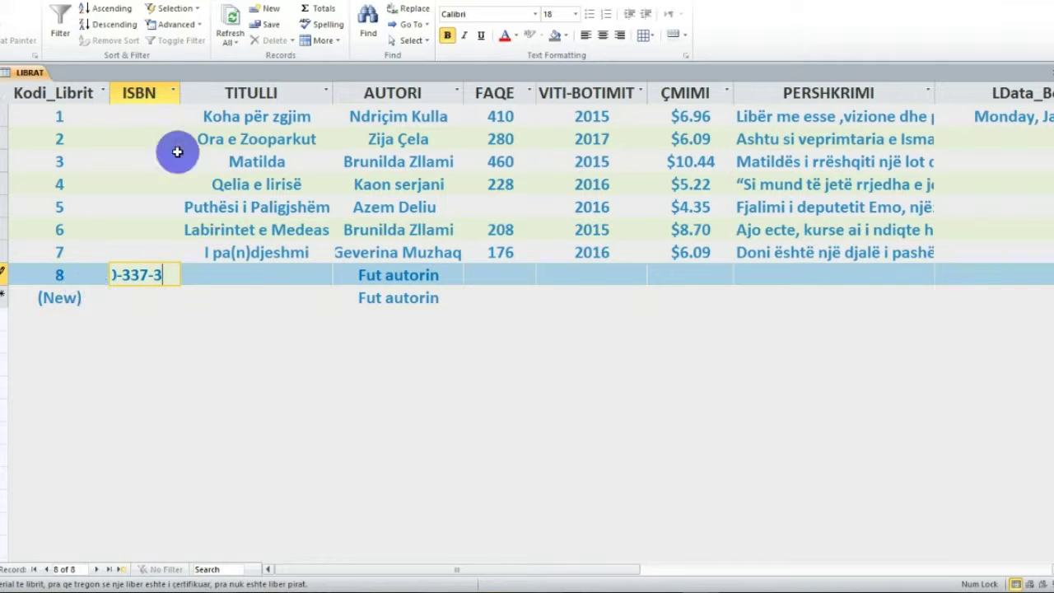
Step: Dismiss the required Çmimi warnings and move to record 8's TITULLI cell
left_click(234, 81)
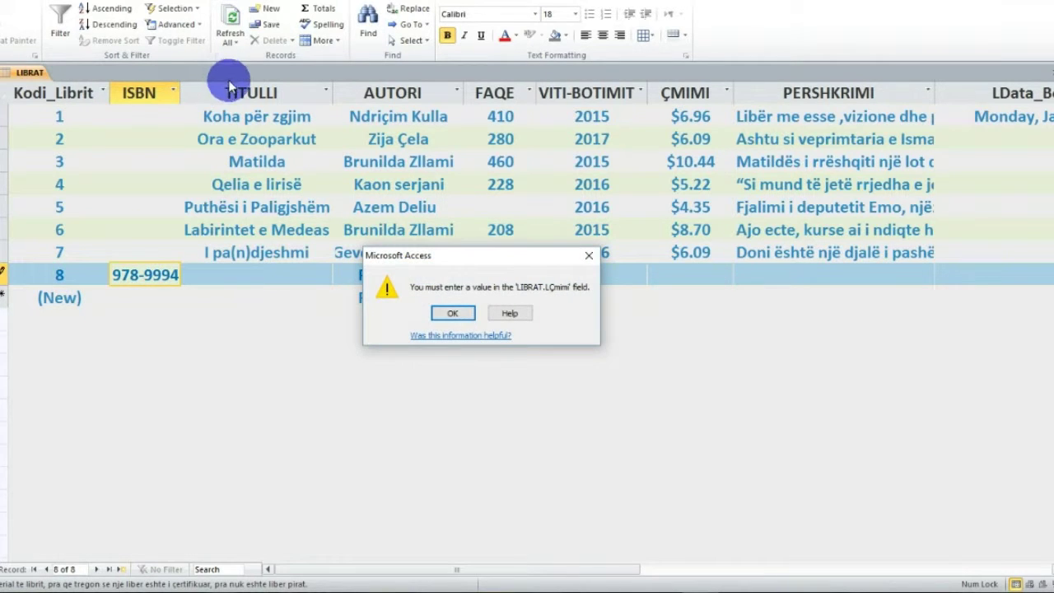
left_click(455, 313)
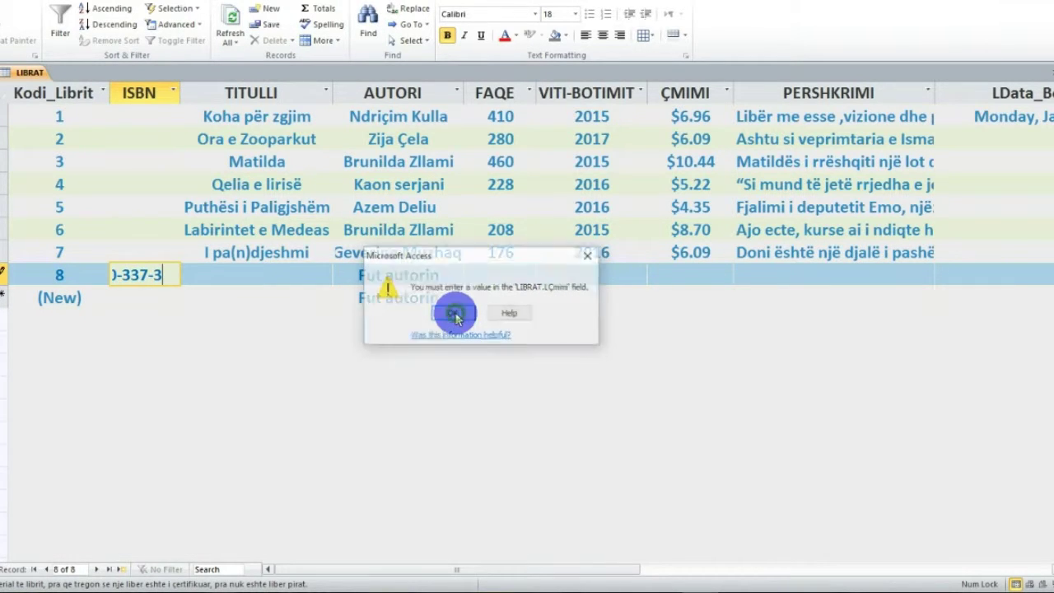
left_click(179, 91)
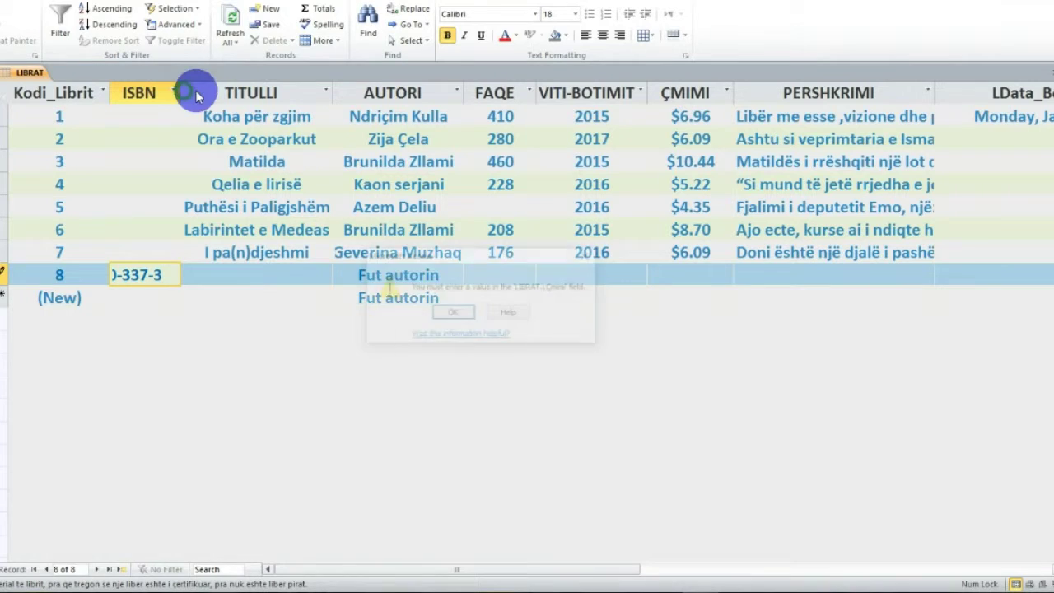
left_click(452, 314)
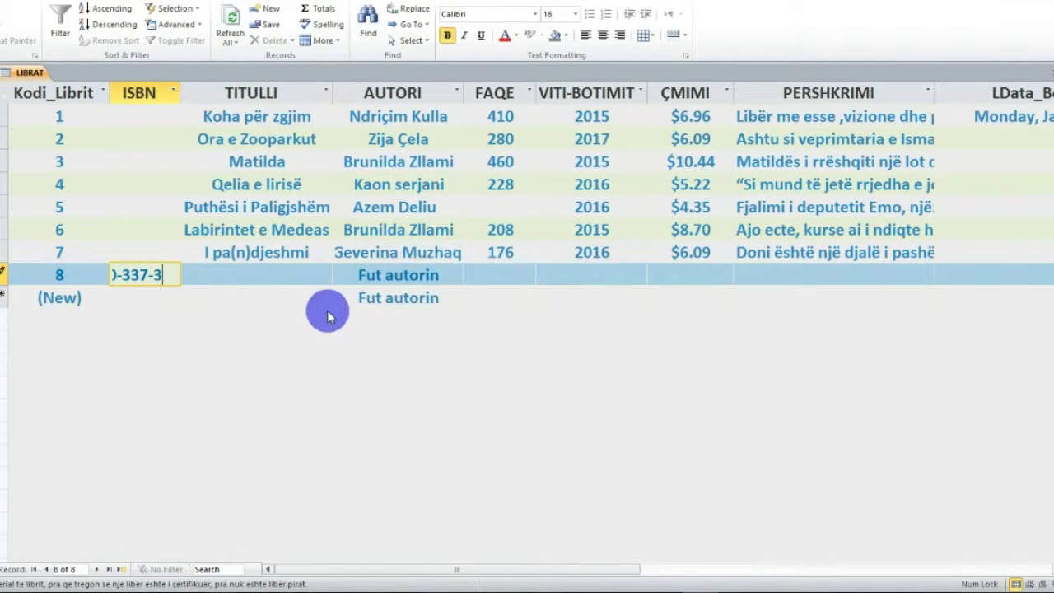
left_click(247, 274)
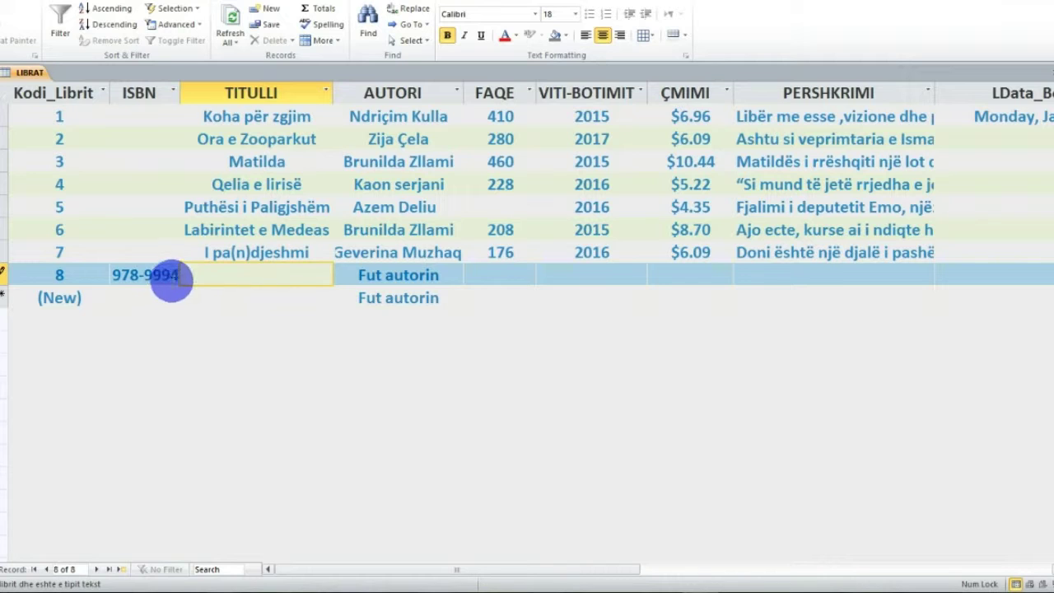
mouse_move(708, 590)
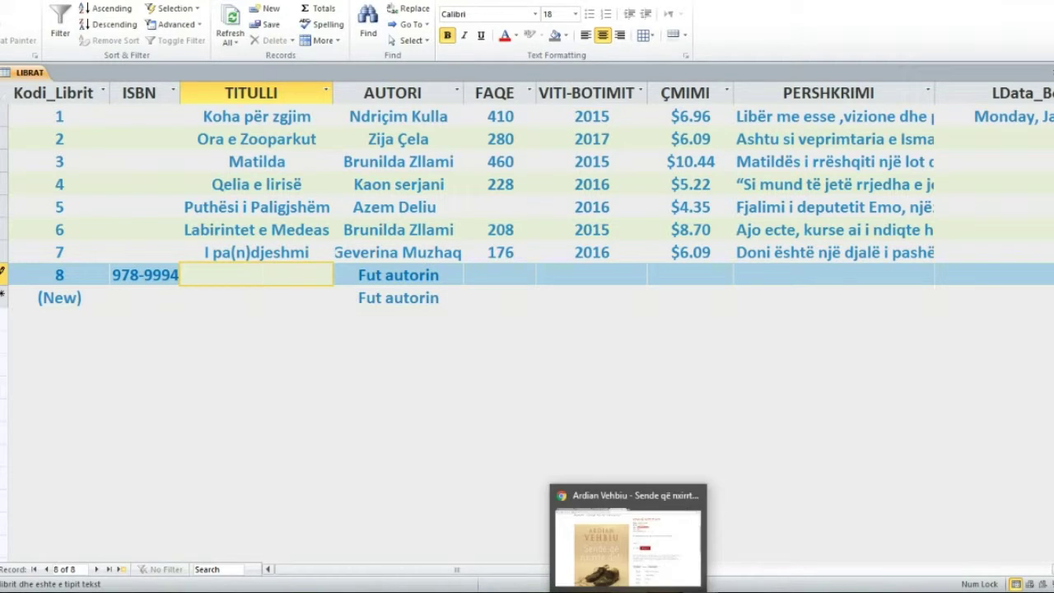
Step: Copy the title 'Sende që nxirrte deti' from the bookstore page into record 8's TITULLI
left_click(623, 586)
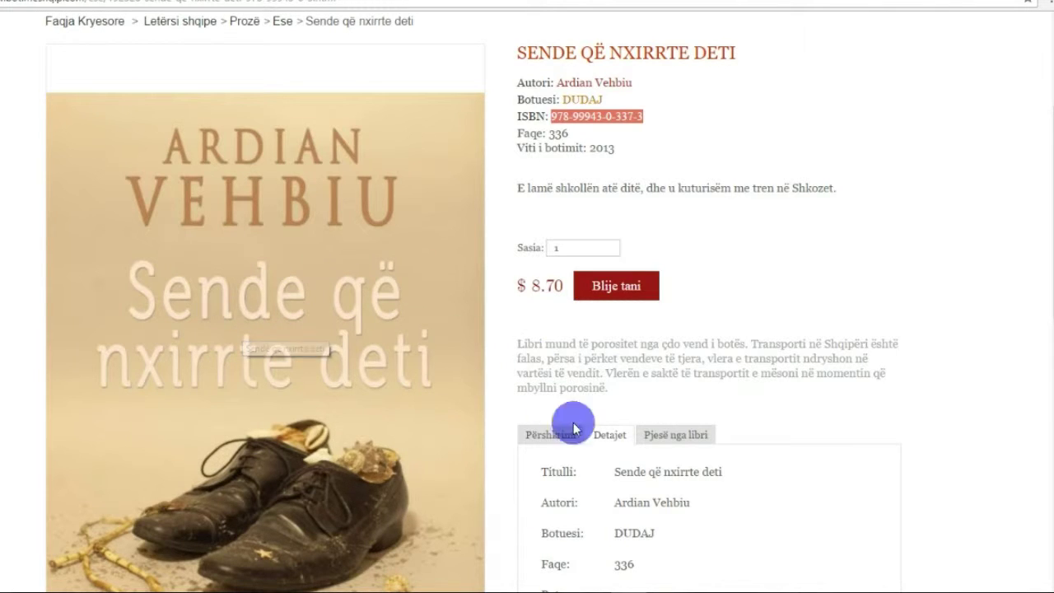
scroll(609, 321, "down", 1)
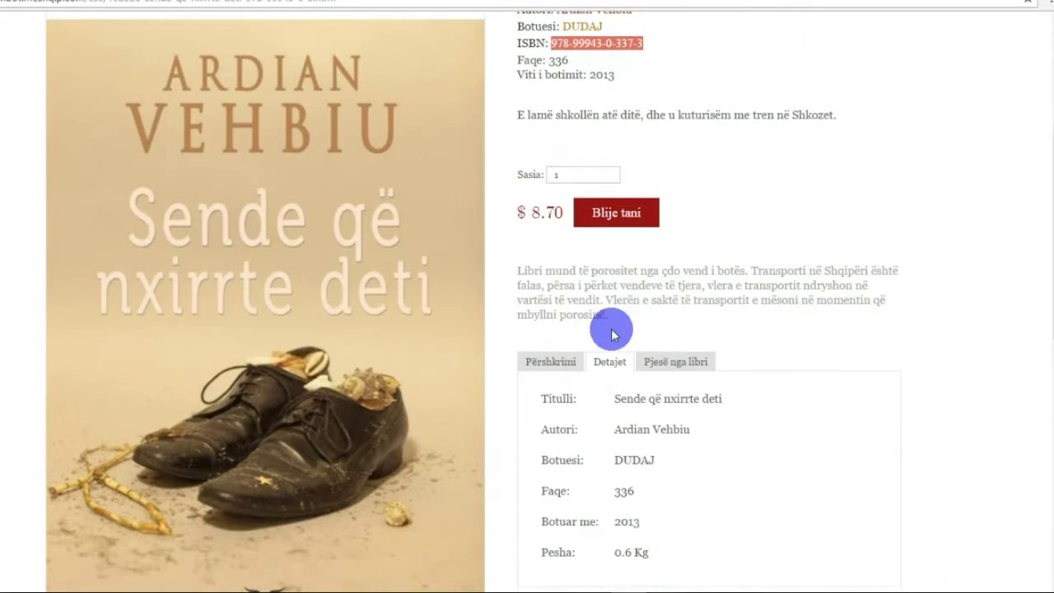
left_click_drag(614, 399, 722, 399)
key("ctrl+c")
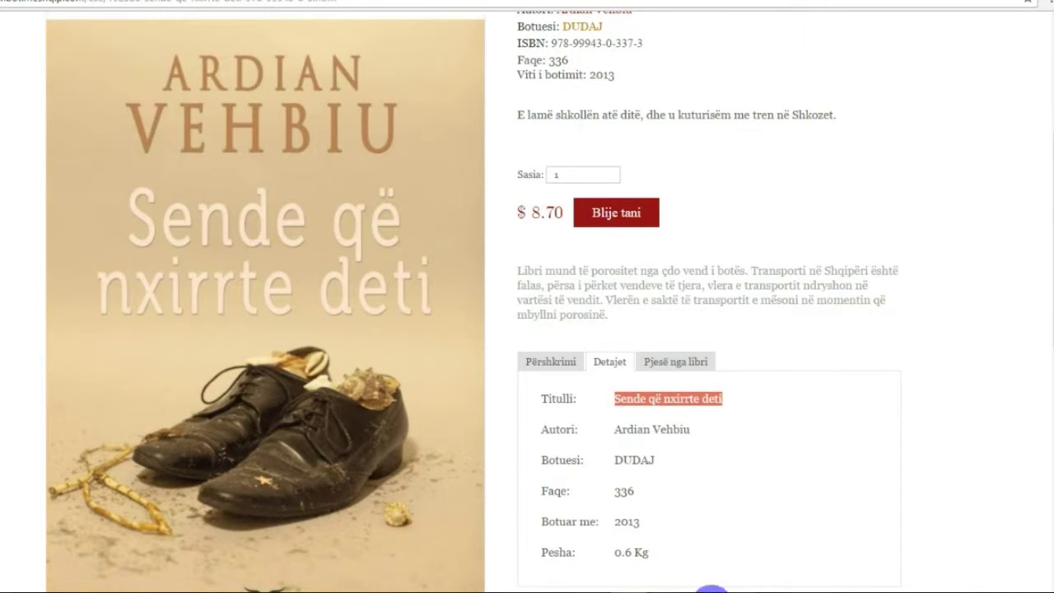
left_click(705, 589)
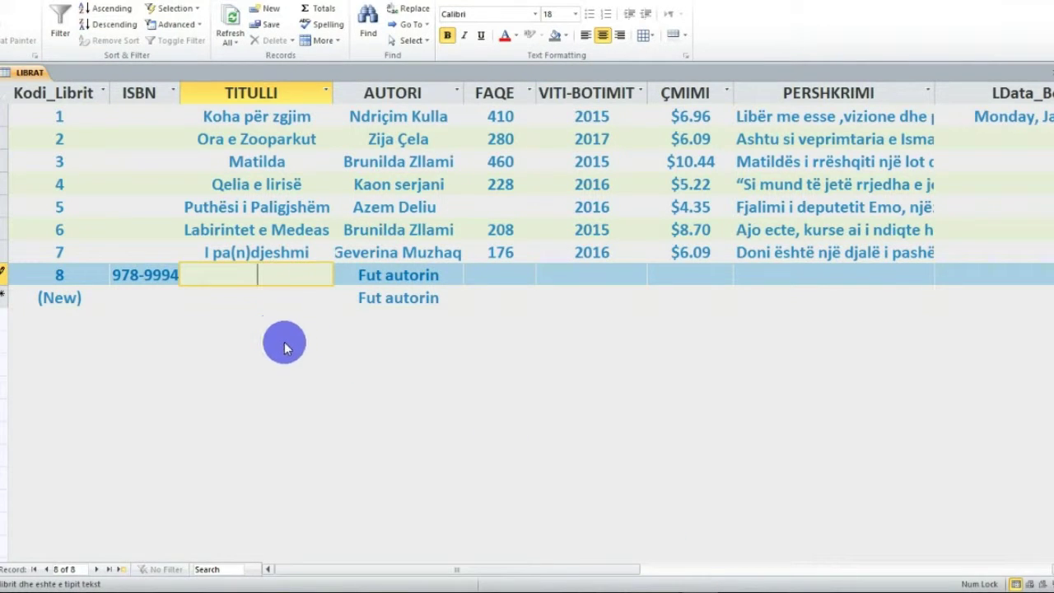
key("ctrl+v")
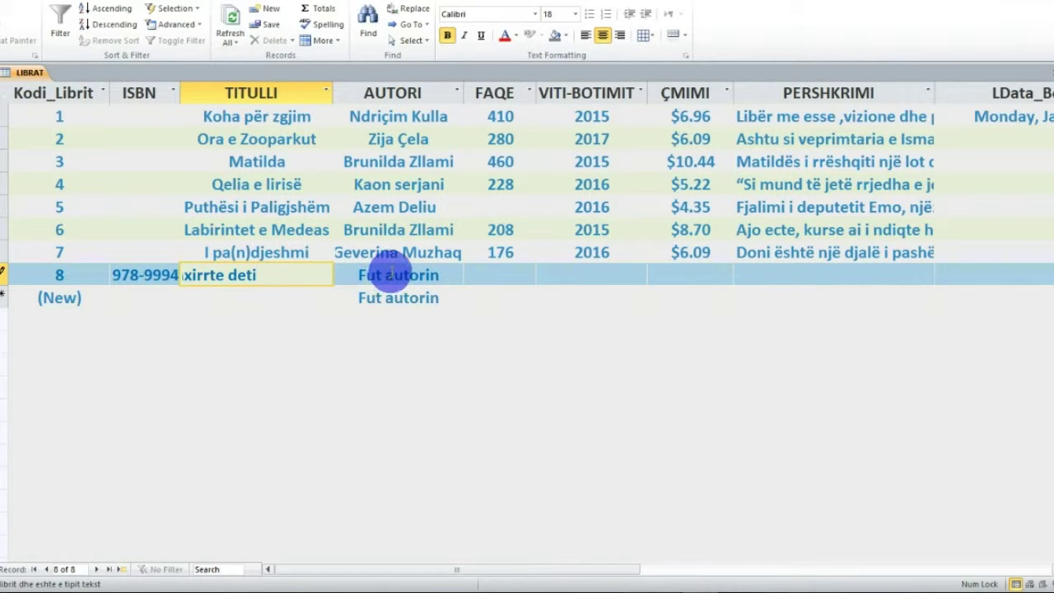
left_click(451, 275)
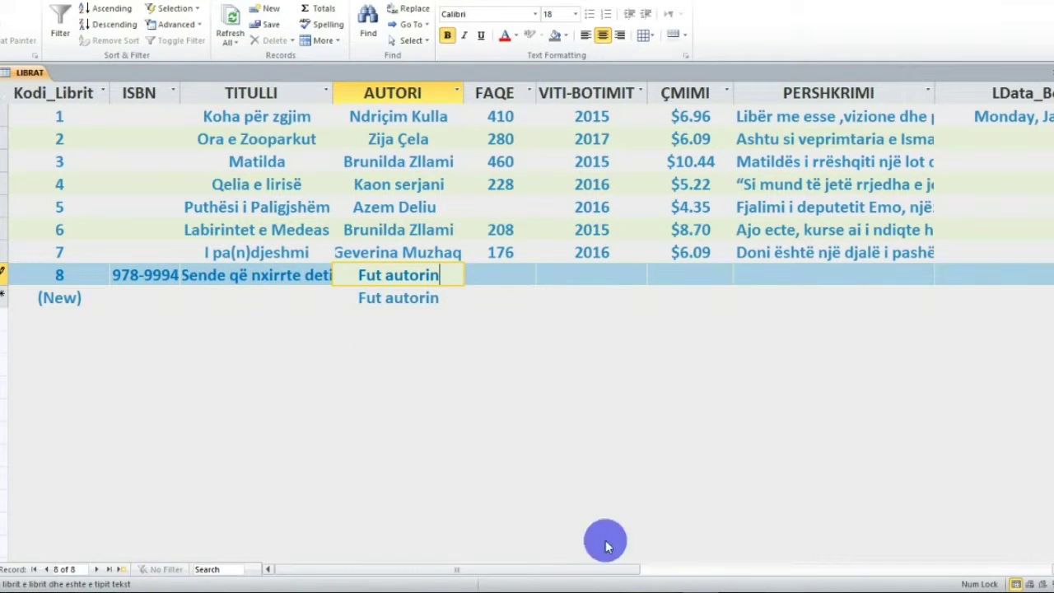
Step: Copy the book author's name from the bookstore page for the AUTORI cell
left_click(699, 590)
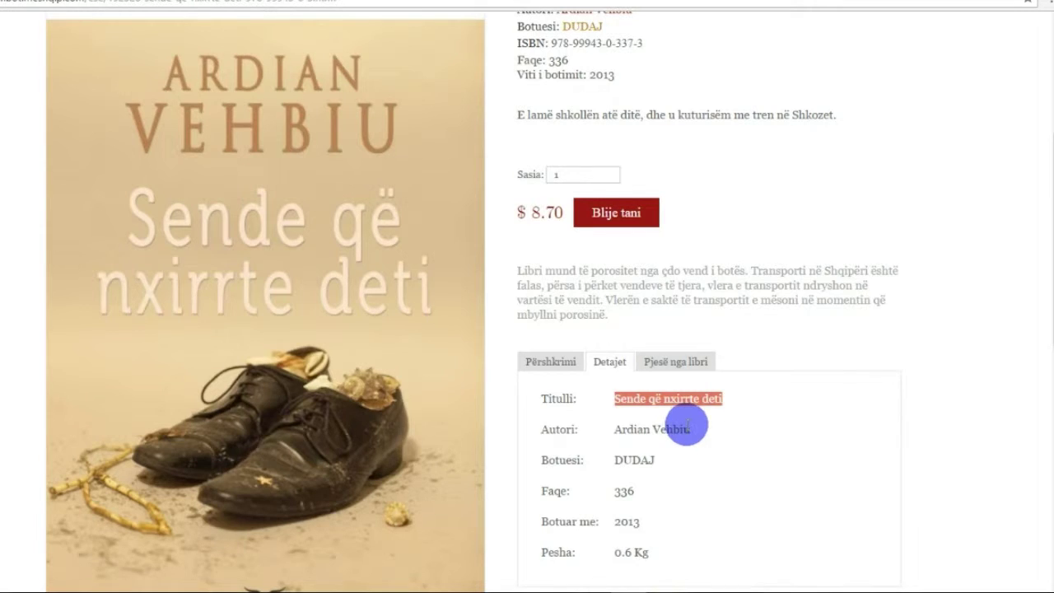
left_click_drag(618, 429, 711, 429)
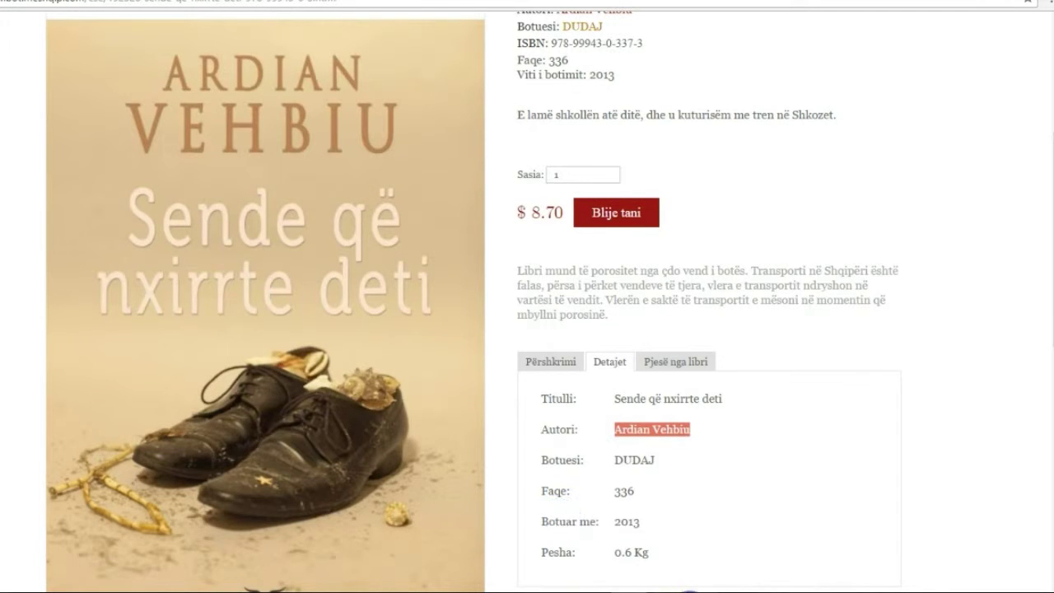
left_click(670, 576)
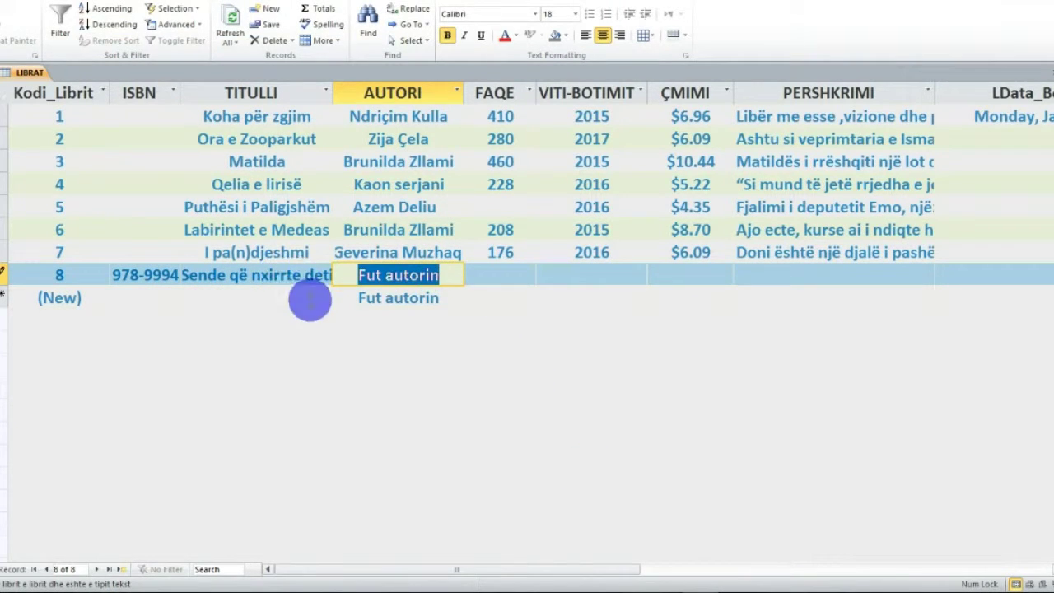
Step: Enter the author's name, 336 pages, year 2013 and price 8.7 in record 8
type("Ardian Vehbiu")
left_click(490, 274)
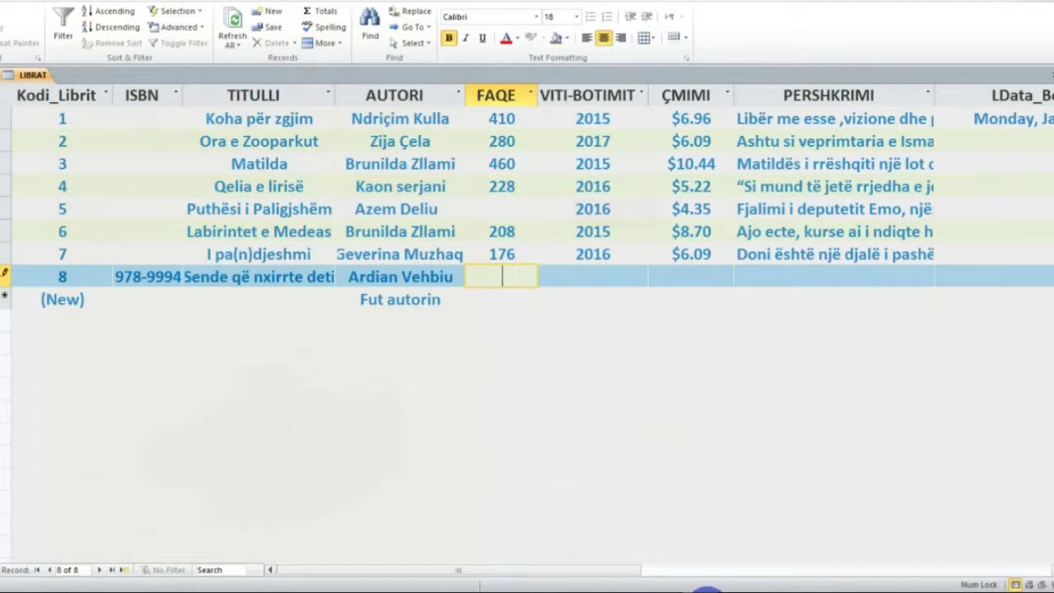
left_click(708, 588)
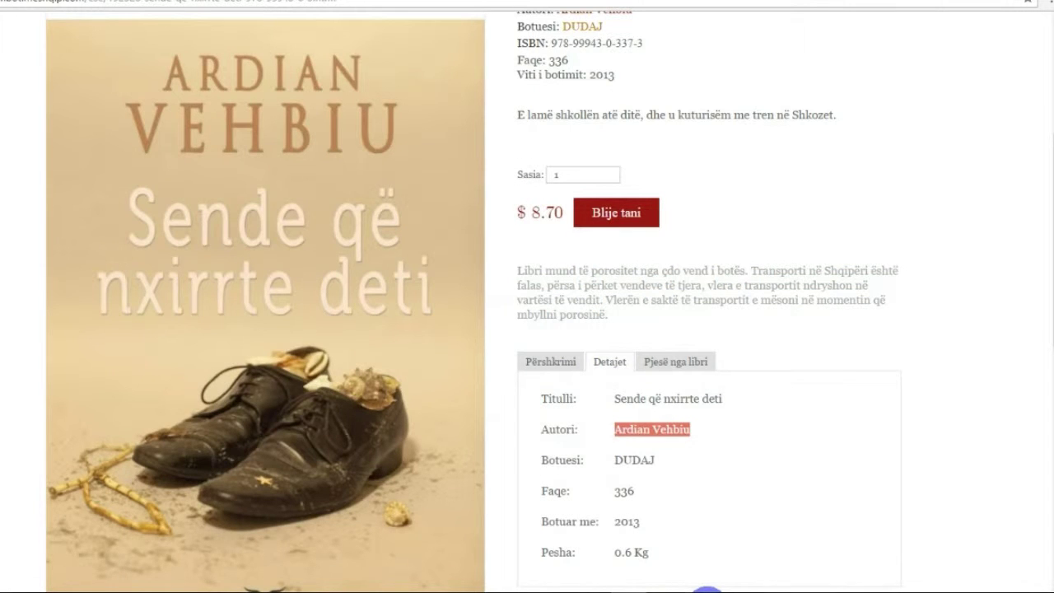
left_click(692, 588)
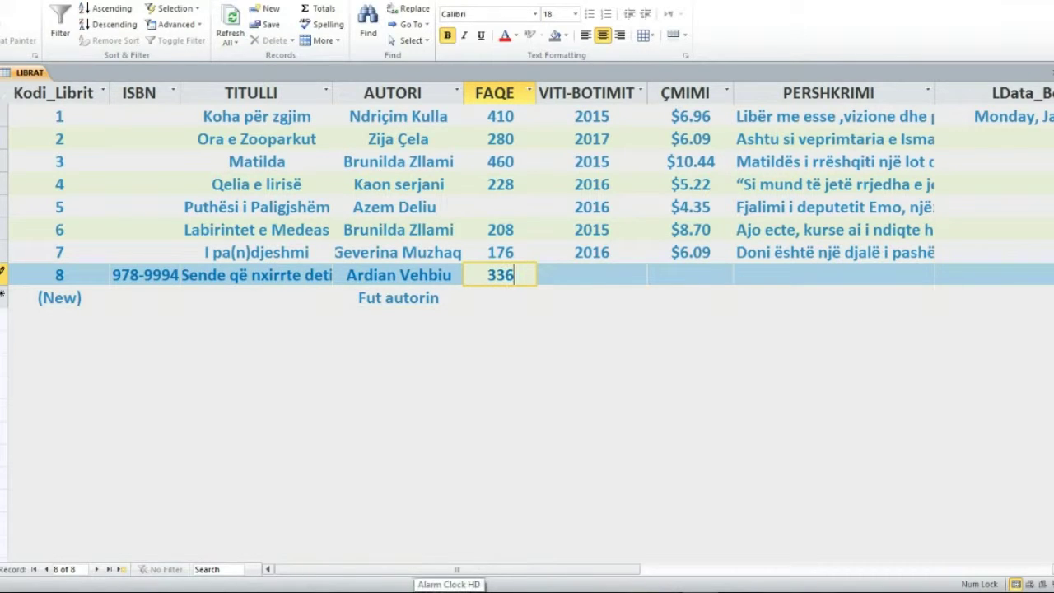
key("Tab")
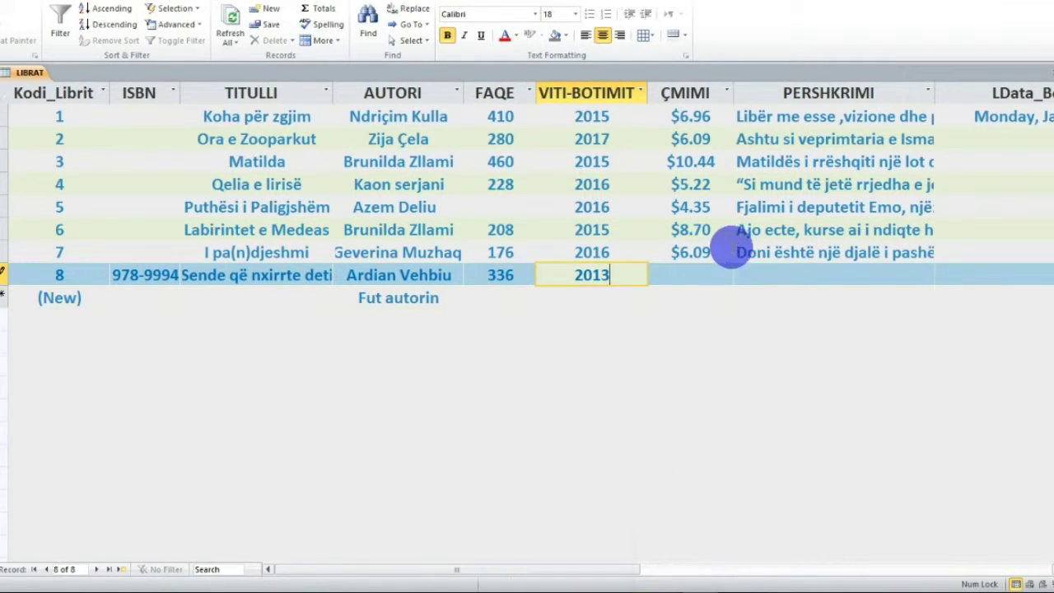
left_click(693, 273)
left_click(698, 588)
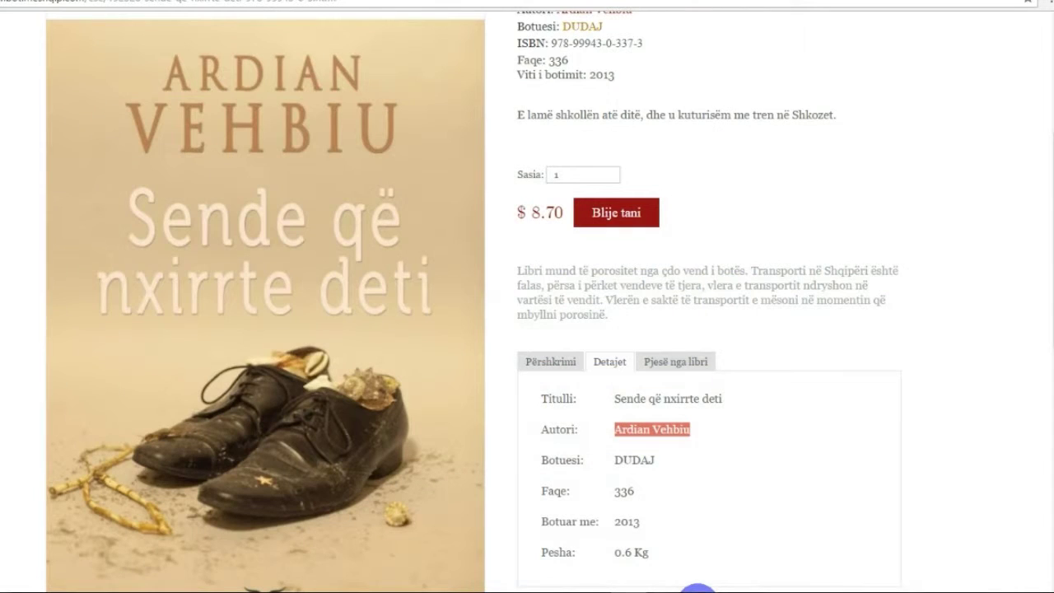
left_click(696, 588)
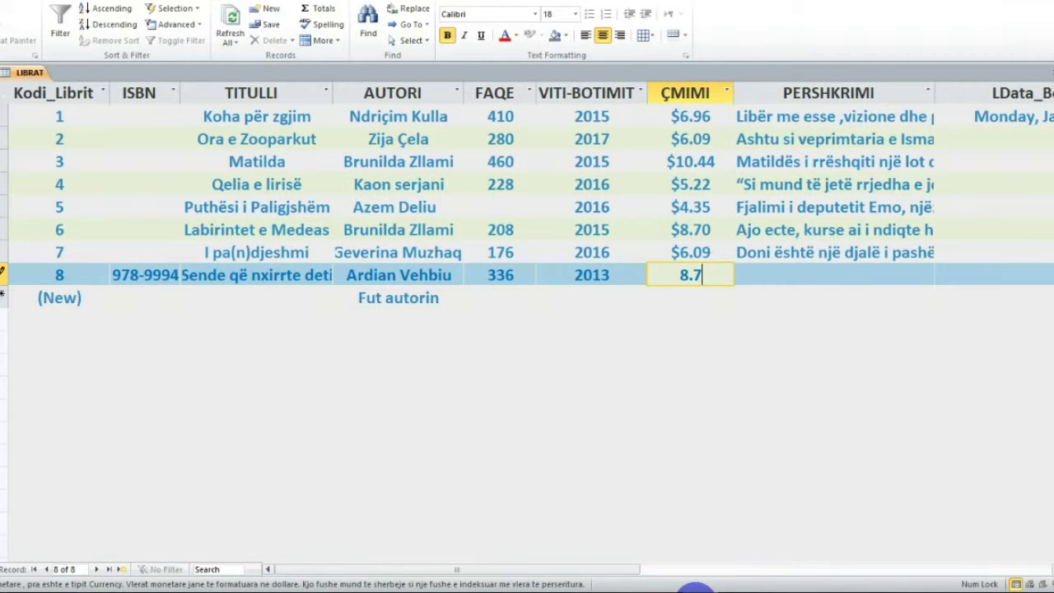
Step: Copy the full Përshkrimi description of 'Sende që nxirrte deti' from the bookstore page
left_click(765, 278)
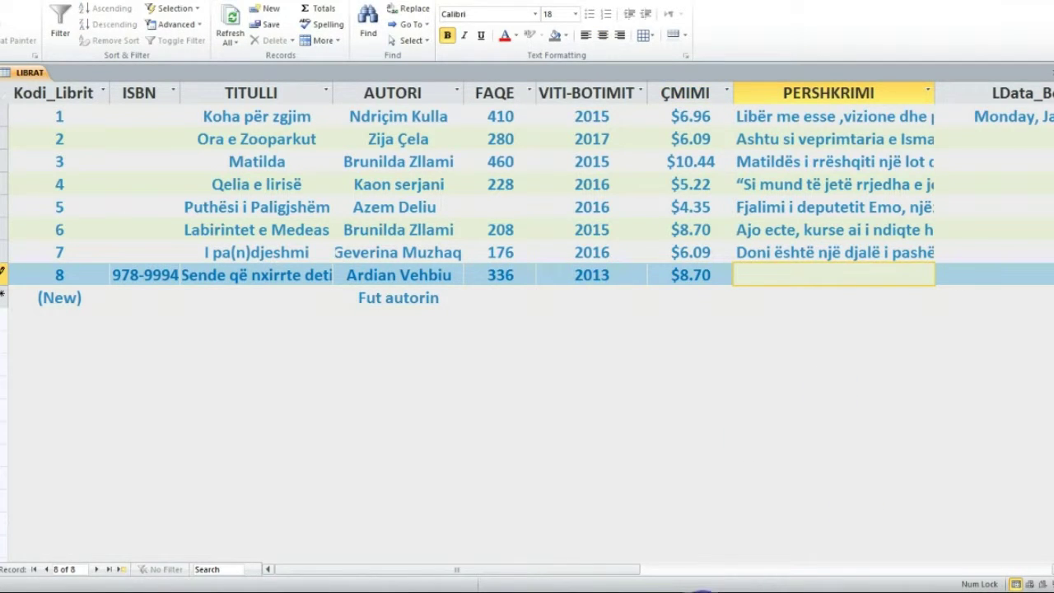
left_click(698, 589)
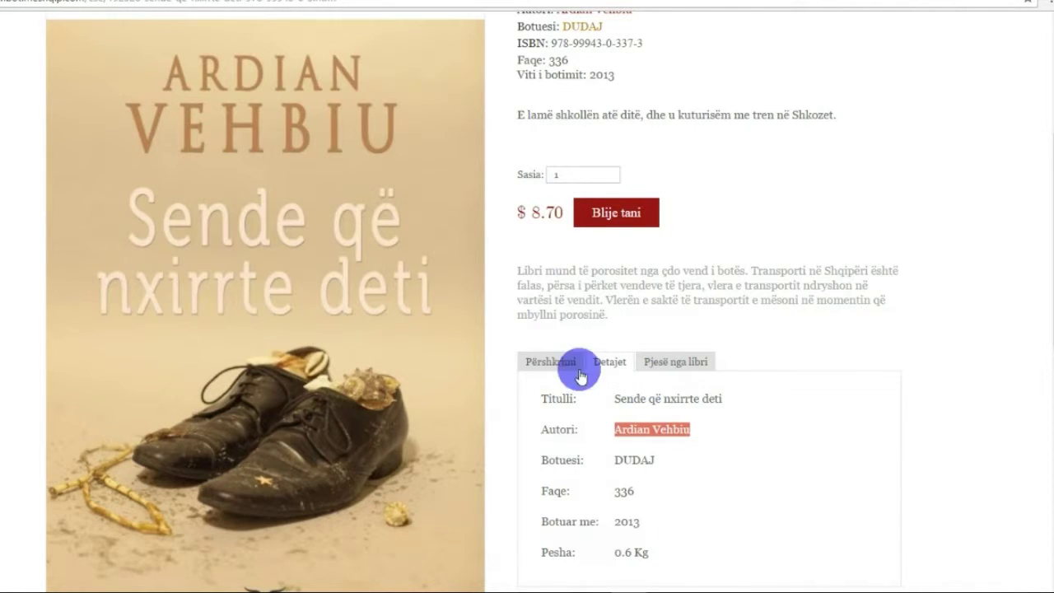
left_click(545, 367)
left_click_drag(533, 390, 761, 375)
scroll(708, 540, "down", 2)
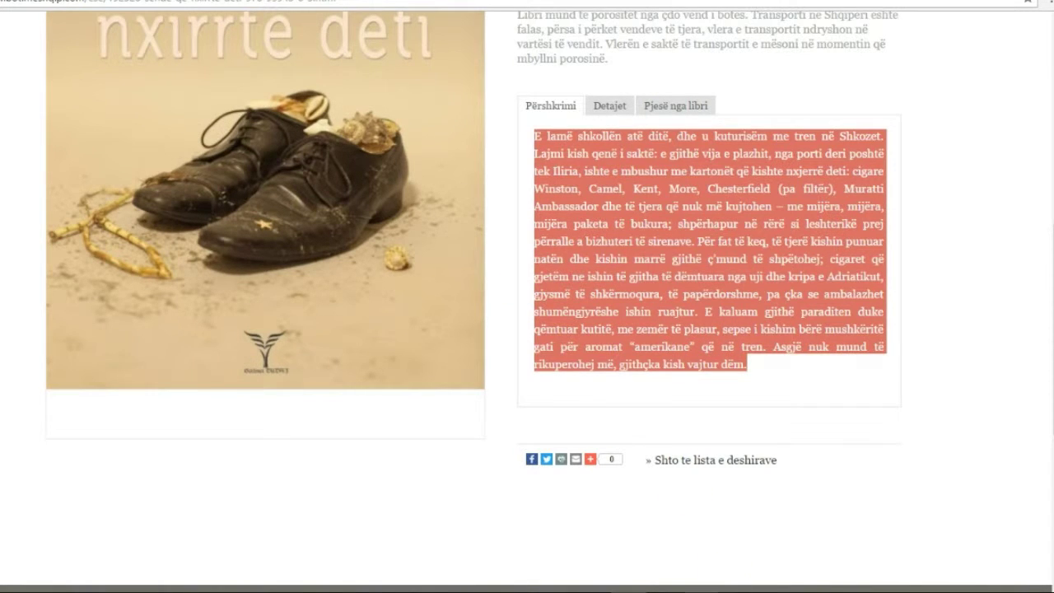
mouse_move(629, 589)
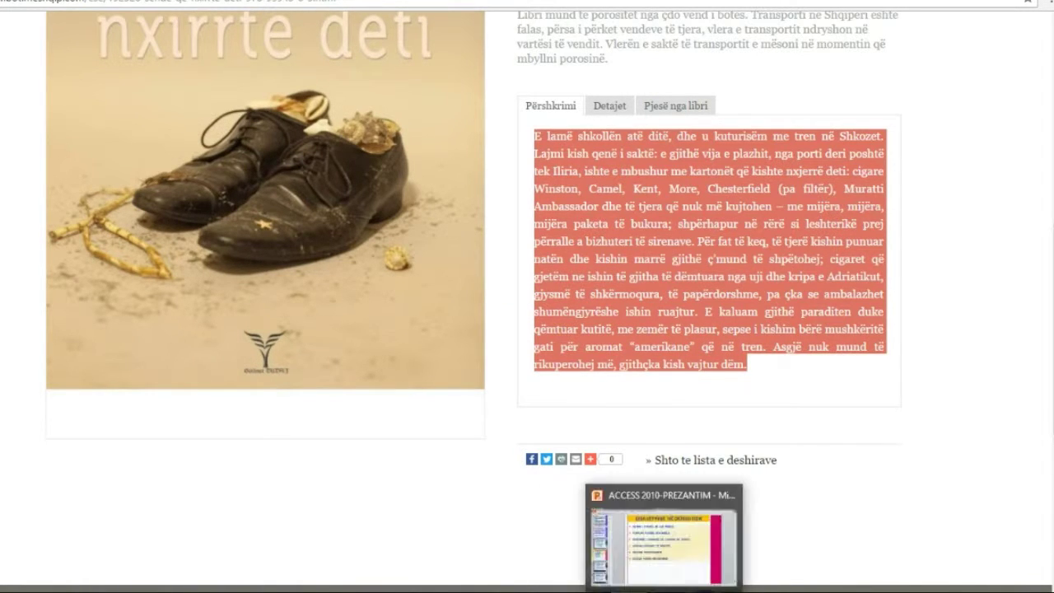
left_click(668, 590)
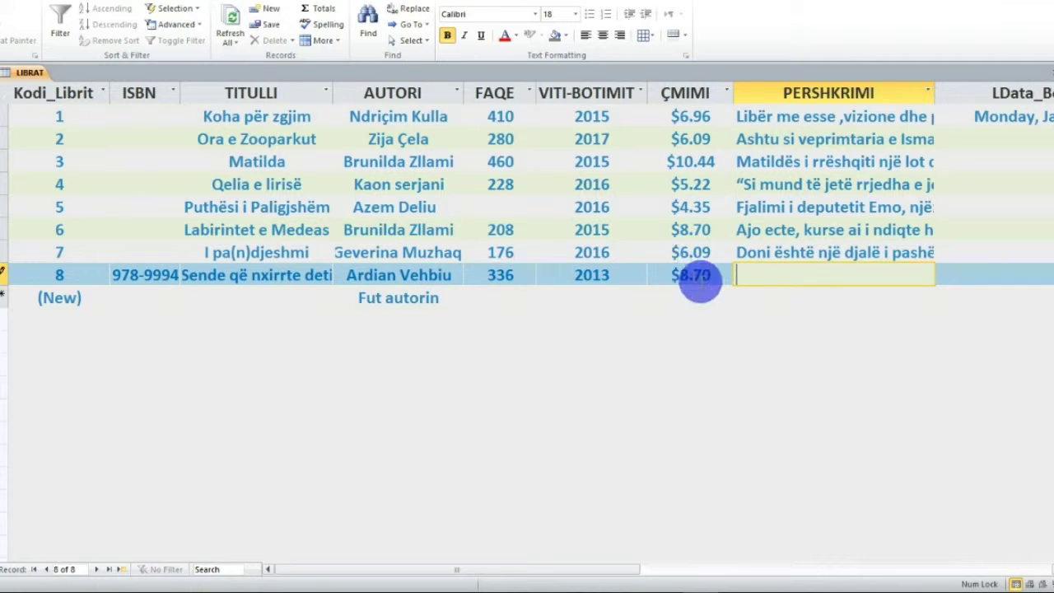
Step: Paste the description into record 8's PERSHKRIMI and save the record by moving to record 7
key("ctrl+v")
left_click(809, 251)
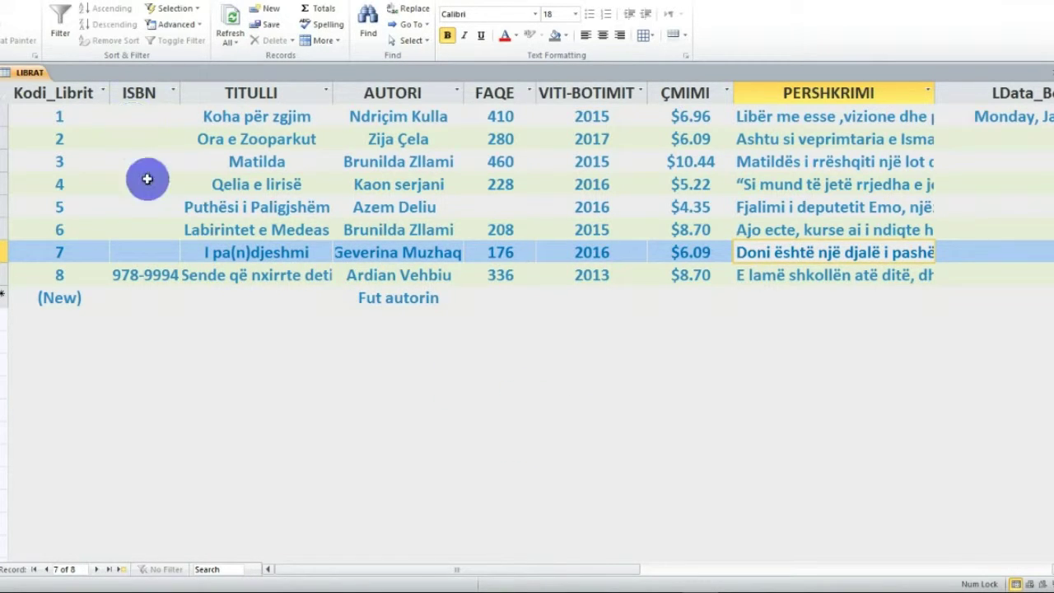
mouse_move(700, 588)
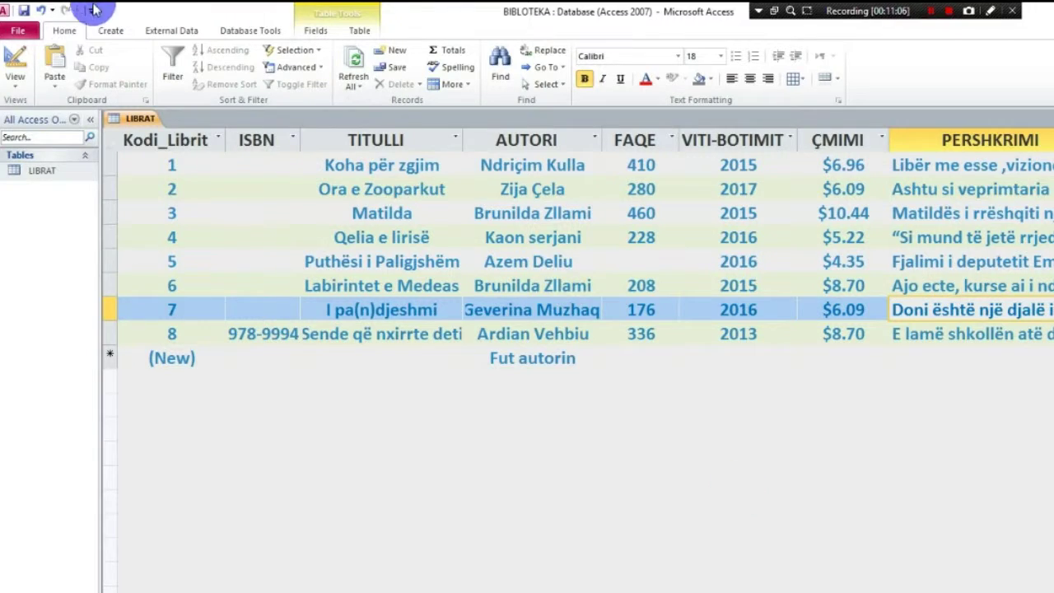
Step: Switch LIBRAT to Design View and check the 'DISA VEPRIME NË DESIGN VIEW' slide
left_click(17, 78)
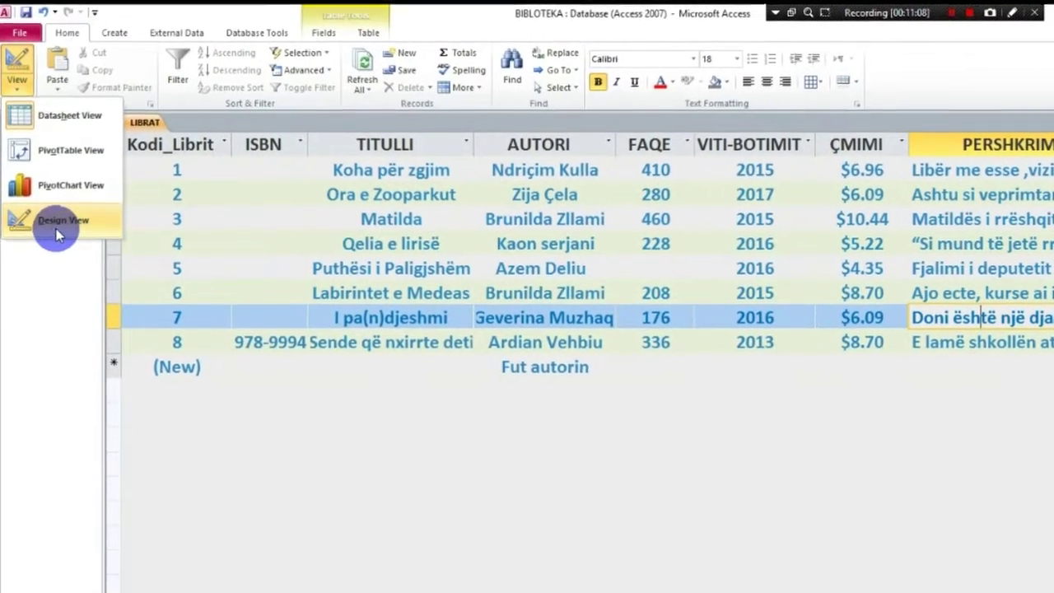
left_click(60, 214)
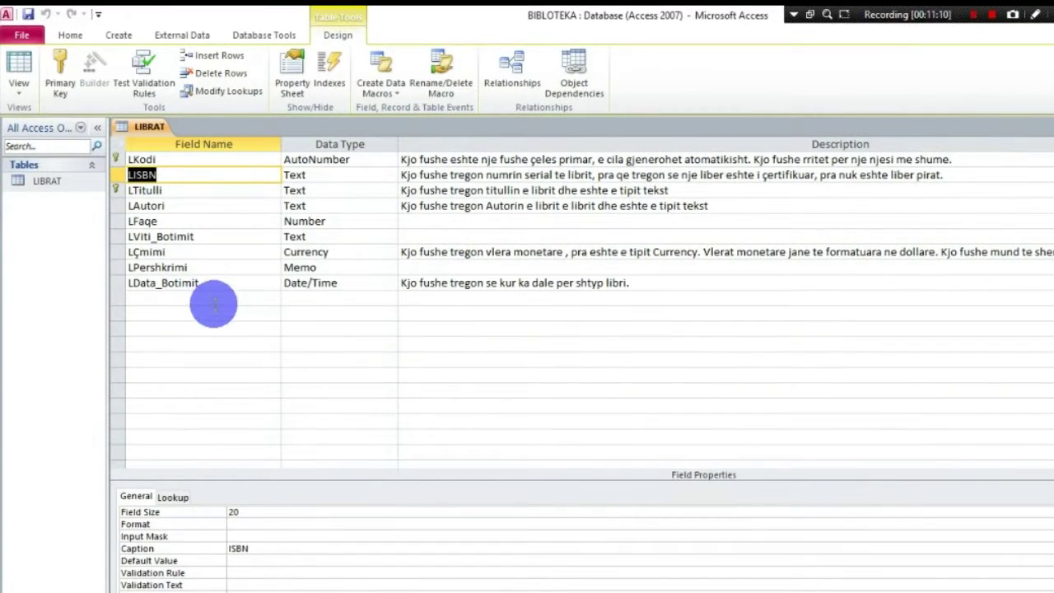
key("alt+Tab")
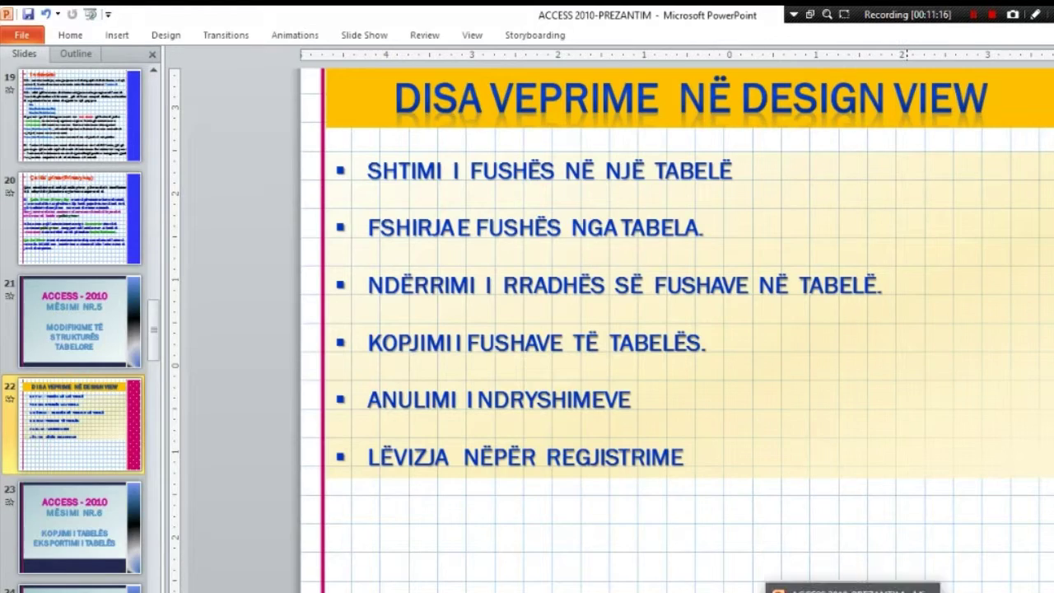
key("alt+Tab")
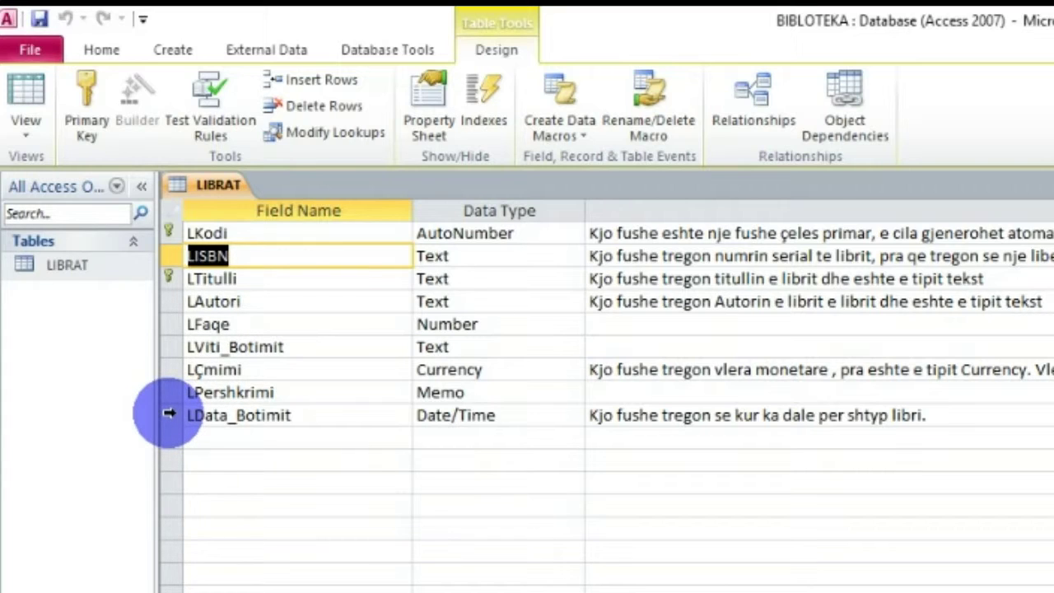
Step: Delete the LData_Botimit row from LIBRAT's design, confirming the permanent deletion
left_click(168, 413)
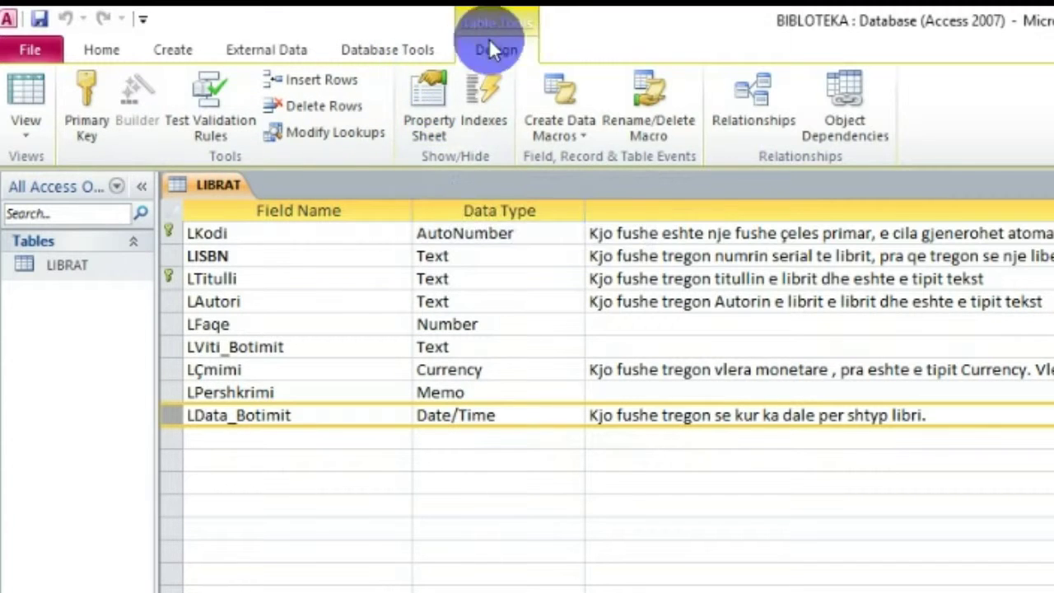
left_click(301, 115)
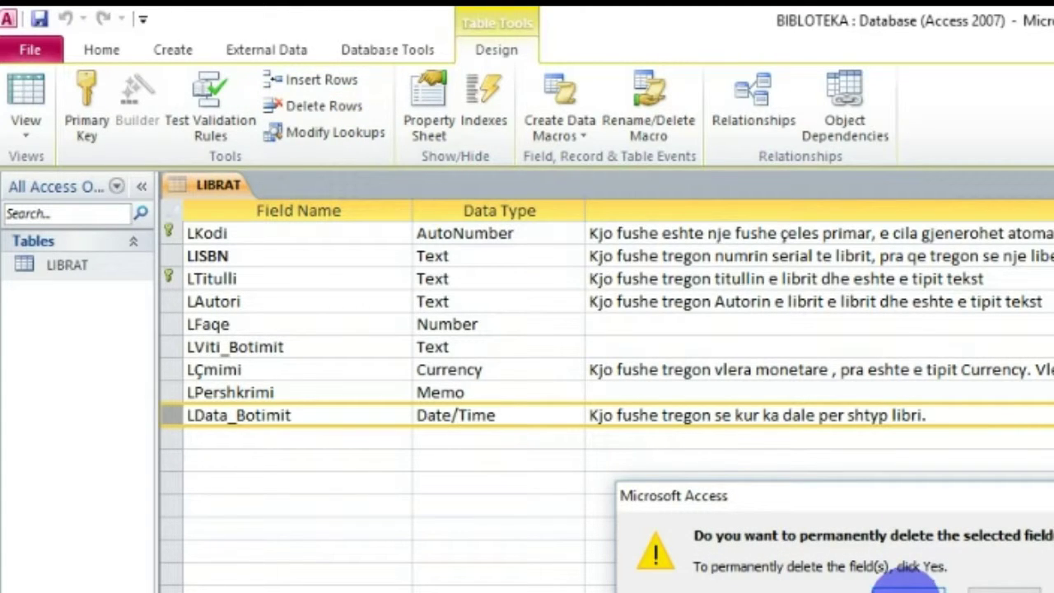
left_click(906, 586)
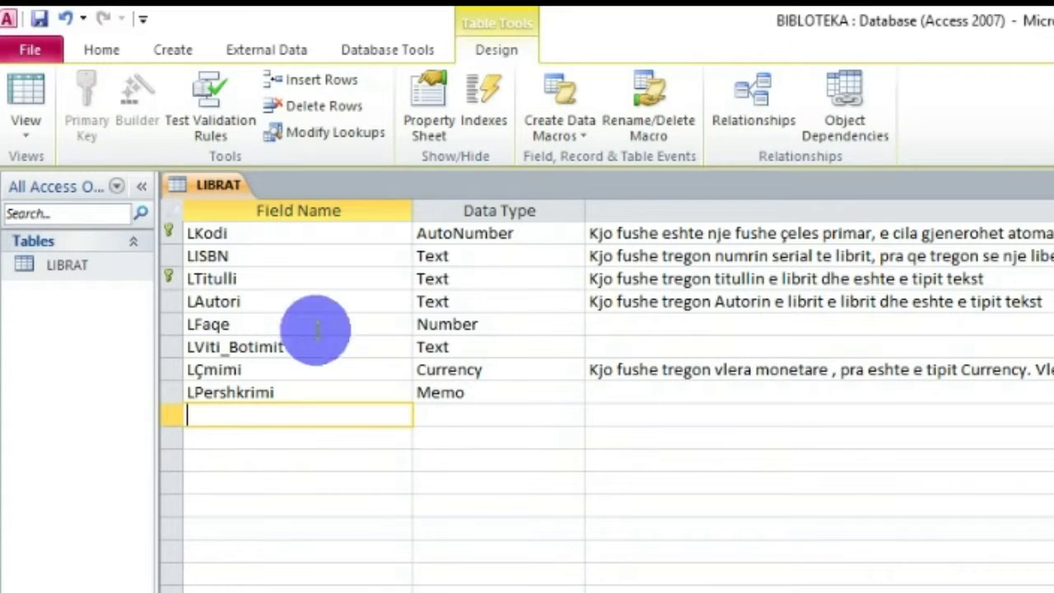
left_click(354, 408)
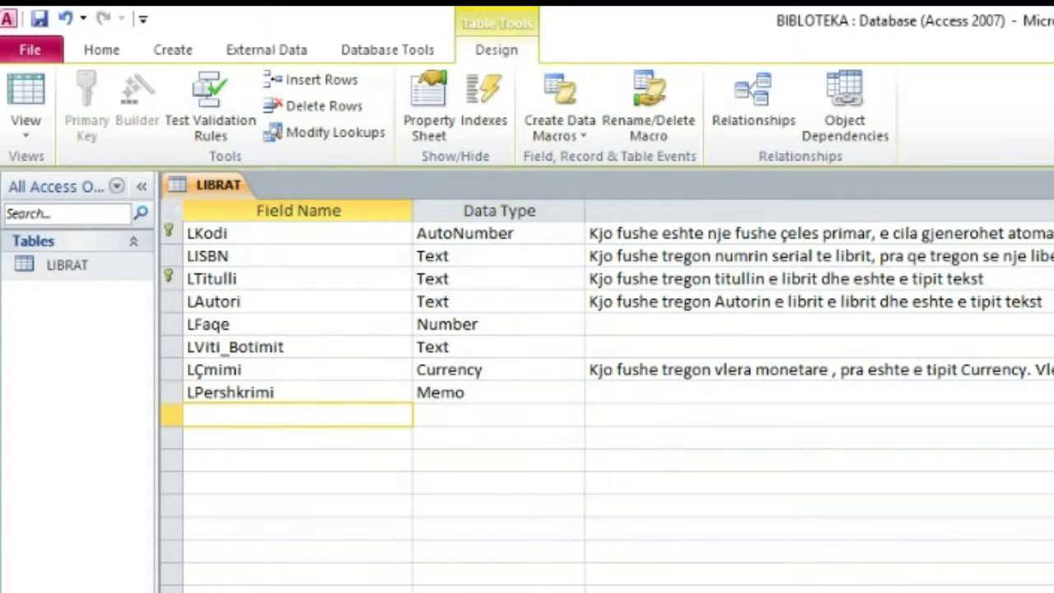
left_click(34, 127)
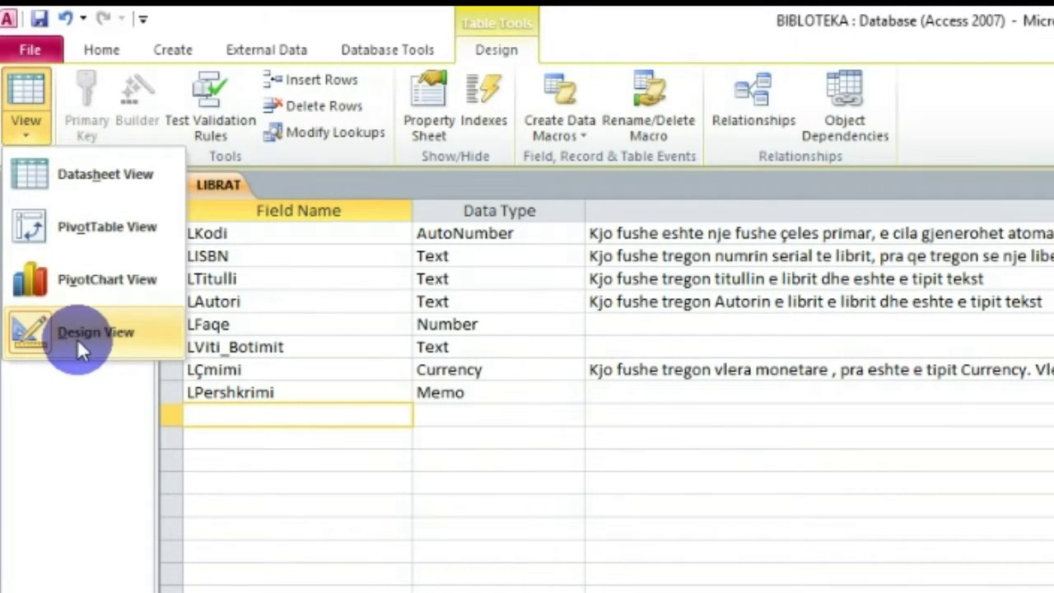
Step: Save the LIBRAT design and view its eight books in Datasheet View
left_click(71, 175)
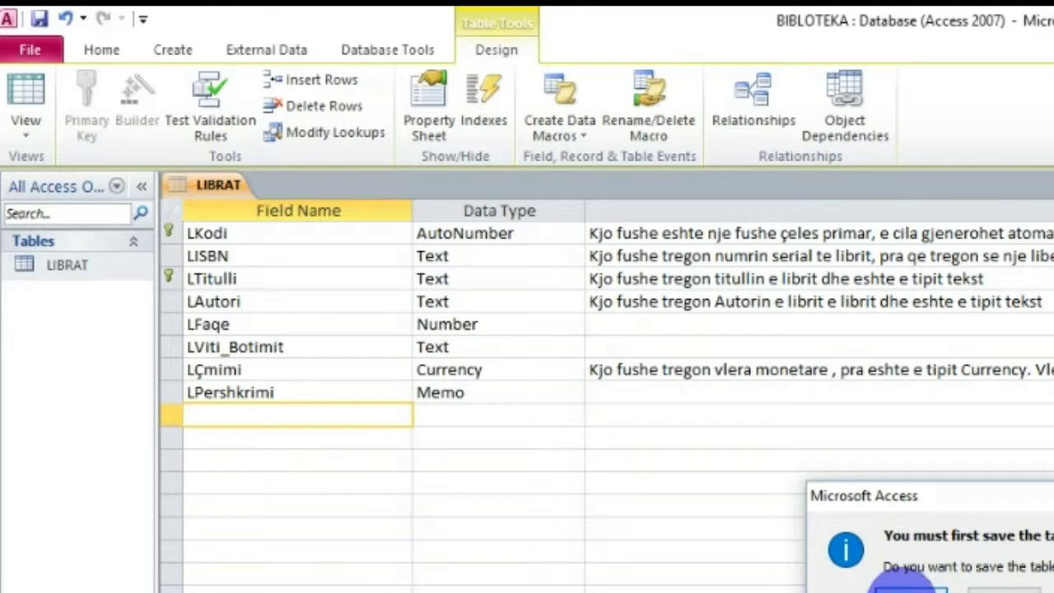
left_click(910, 584)
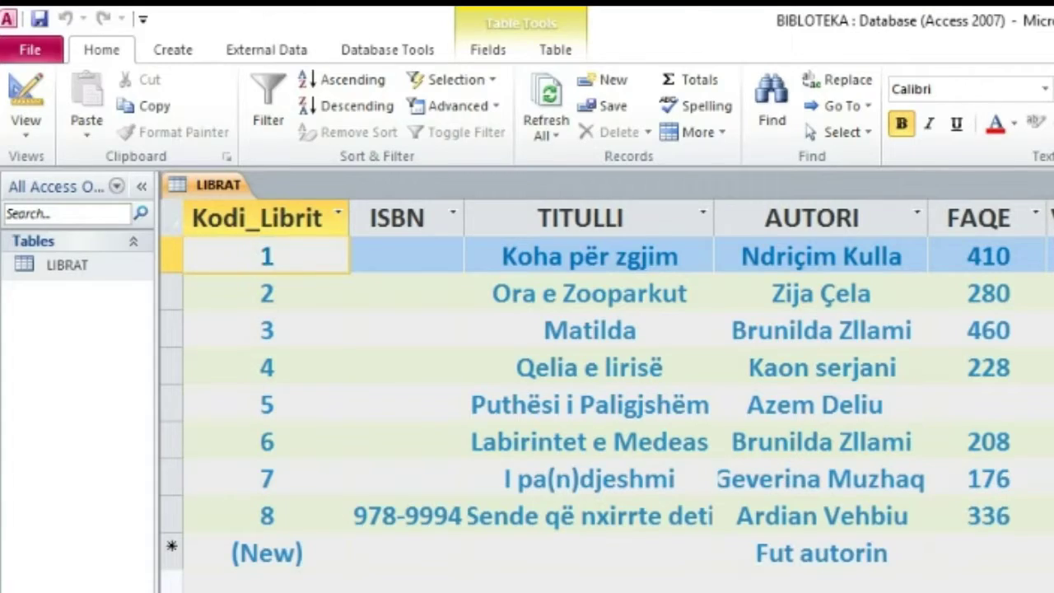
key("alt+Tab")
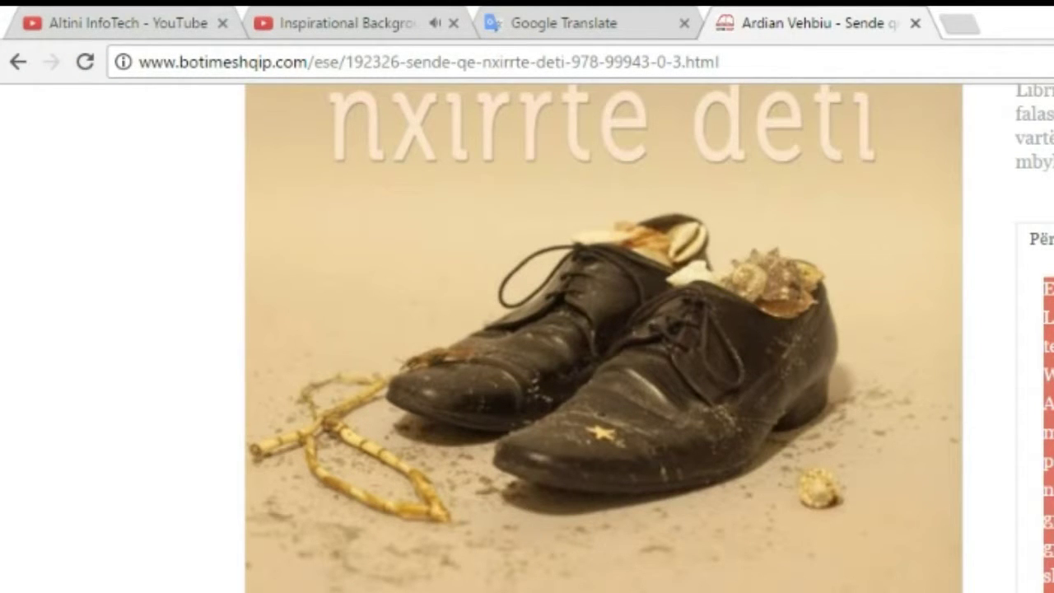
key("alt+Tab")
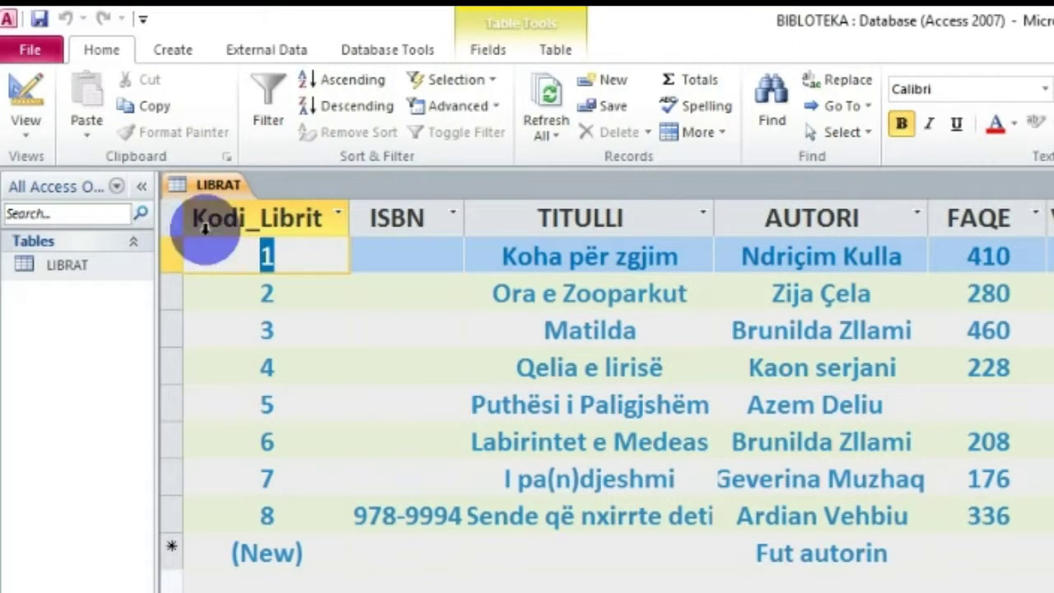
Step: Switch LIBRAT from Datasheet View back to Design View
left_click(25, 124)
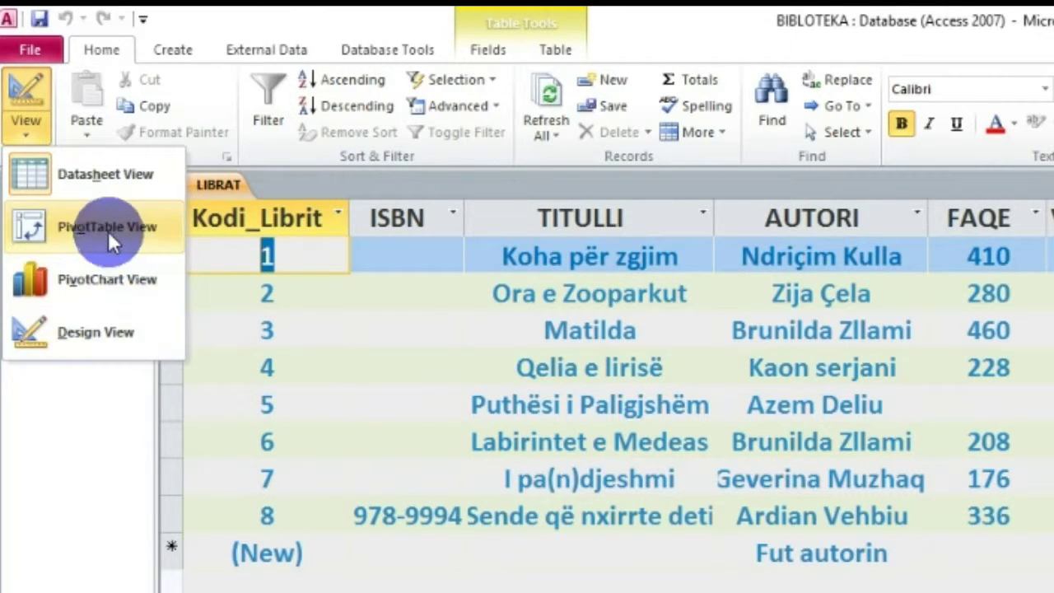
left_click(112, 294)
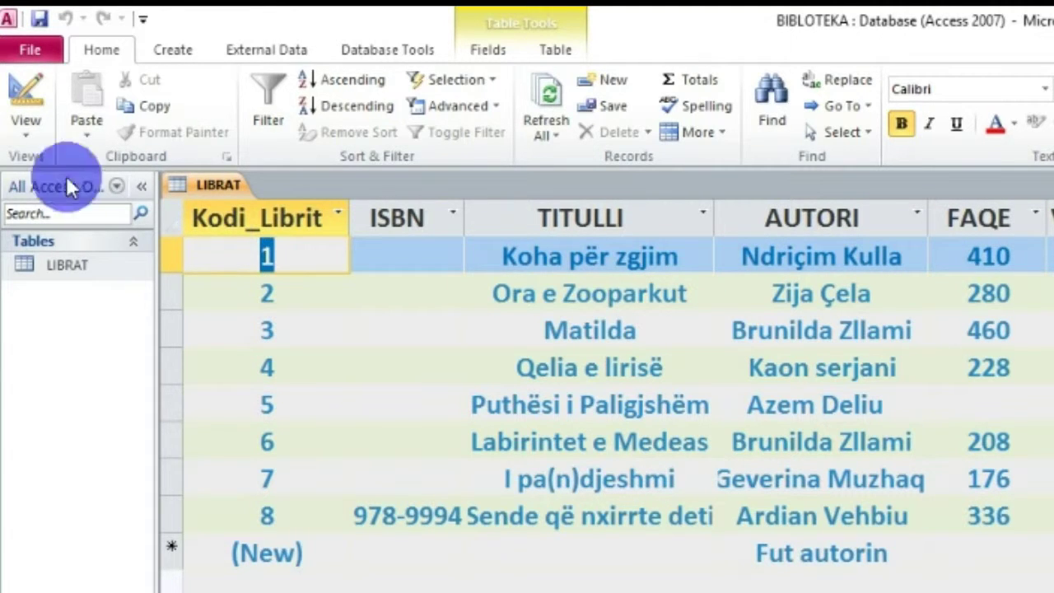
left_click(13, 125)
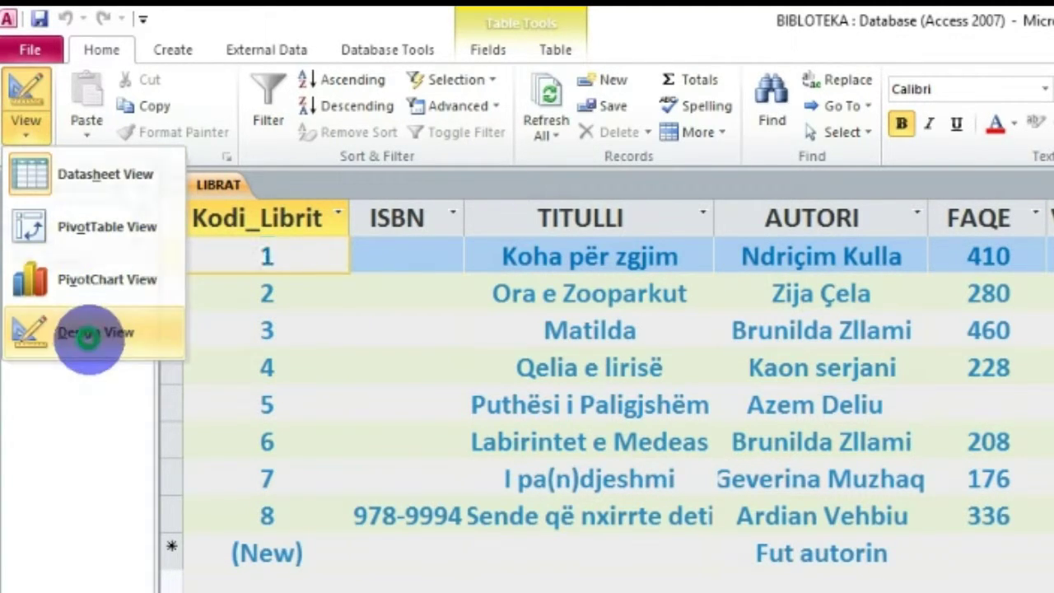
left_click(93, 329)
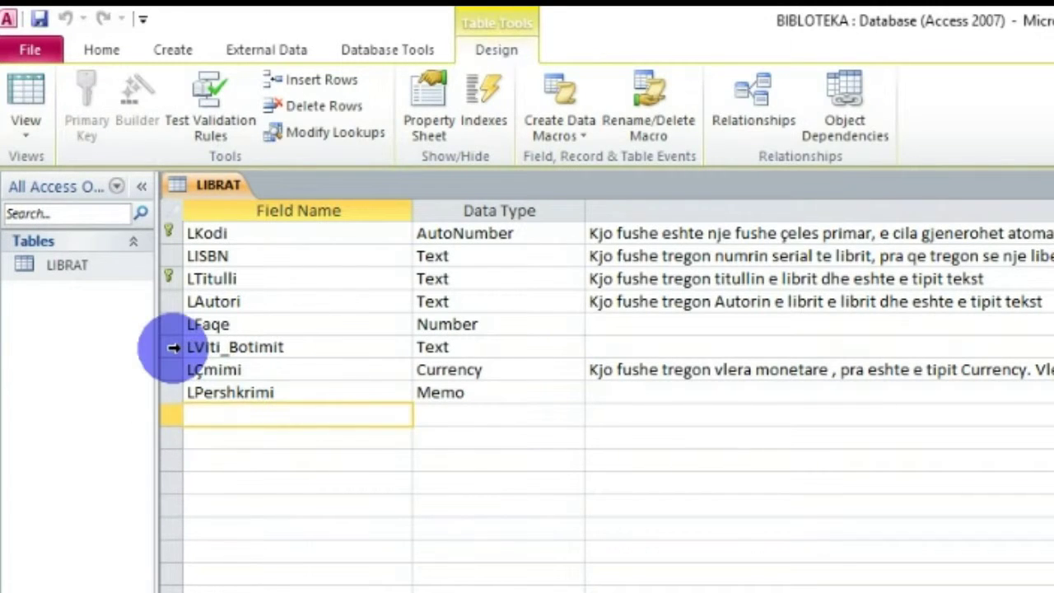
Step: Drag LViti_Botimit between LAutori and LFaqe, then view the records again
left_click(174, 346)
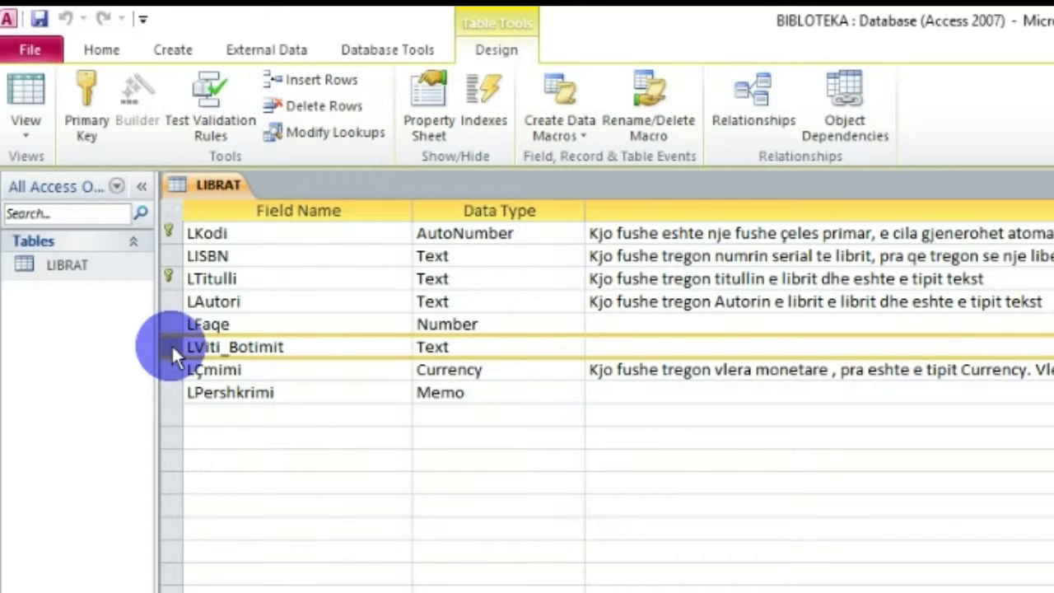
left_click_drag(171, 343, 171, 344)
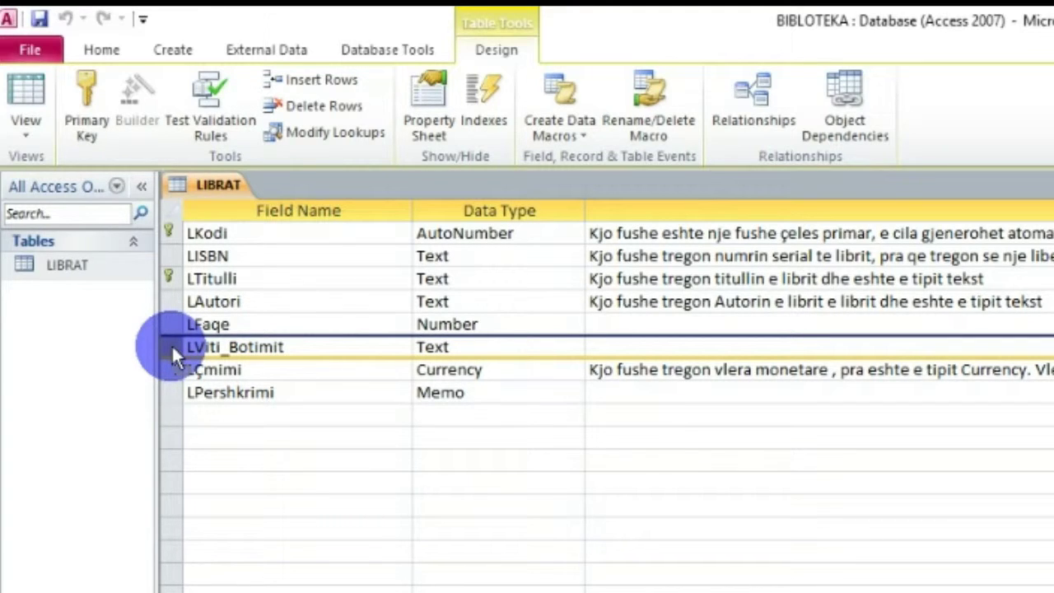
mouse_move(171, 343)
left_mouse_down()
mouse_move(160, 315)
mouse_move(163, 411)
mouse_move(169, 331)
left_mouse_up()
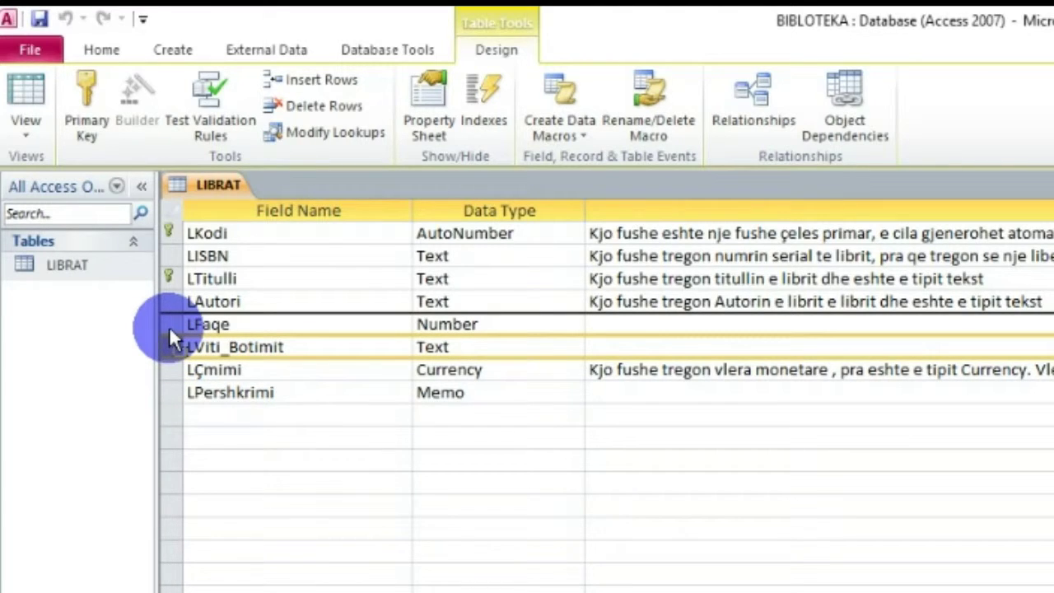
mouse_move(169, 326)
left_mouse_down()
mouse_move(169, 343)
mouse_move(170, 324)
left_mouse_up()
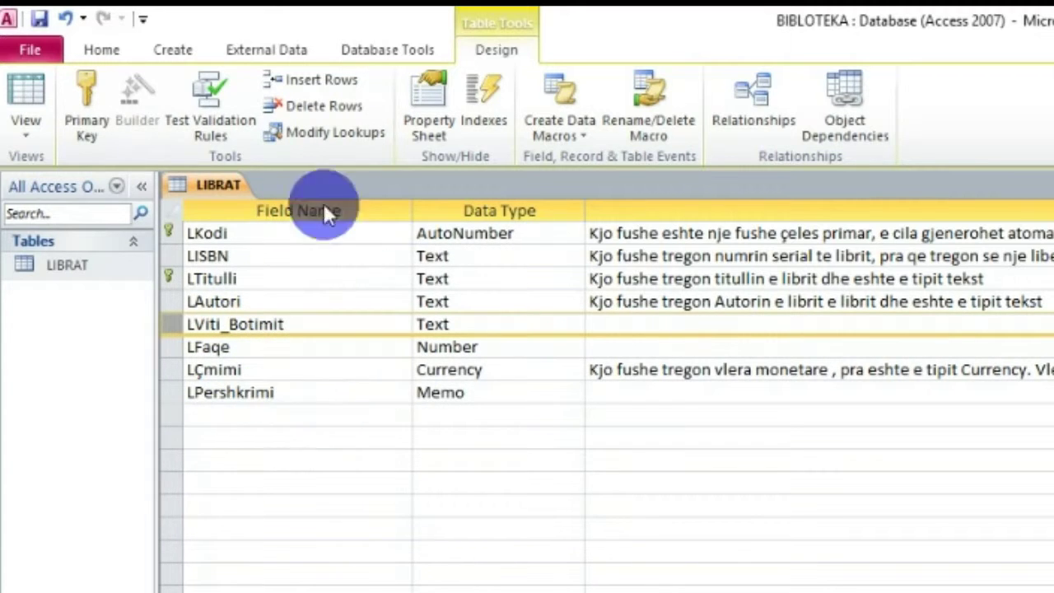
left_click(23, 134)
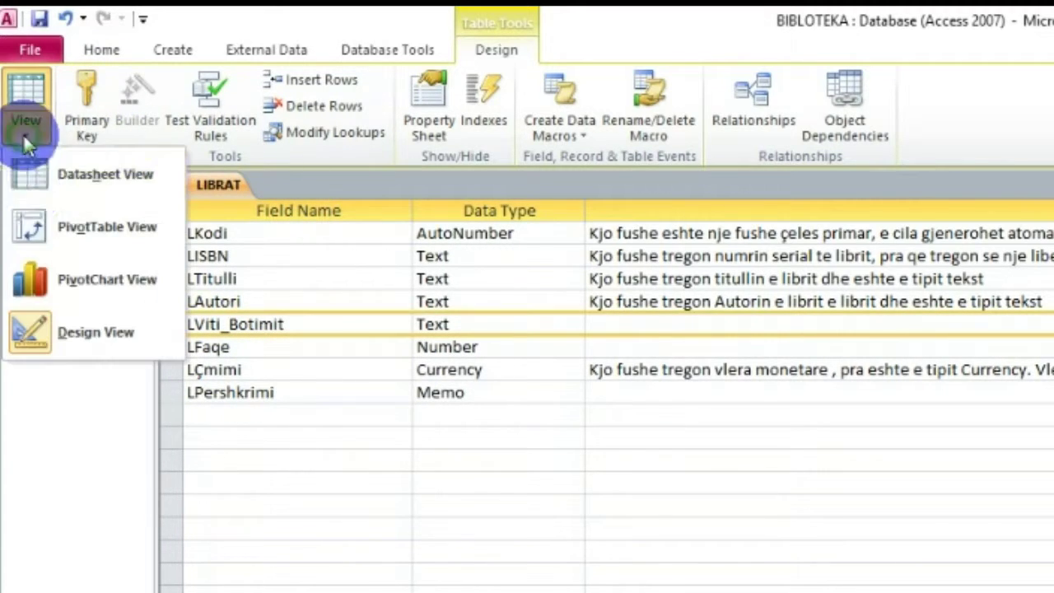
left_click(84, 175)
Step: Save the reordered LIBRAT design and view its records with VITI-BOTIMIT placed before FAQE
left_click(913, 580)
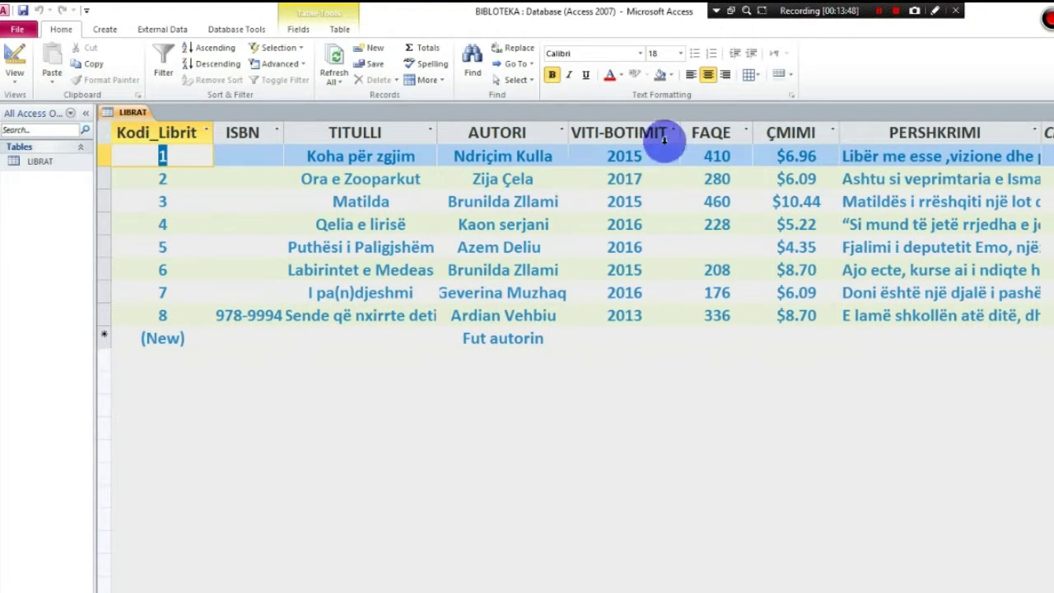
left_click(18, 89)
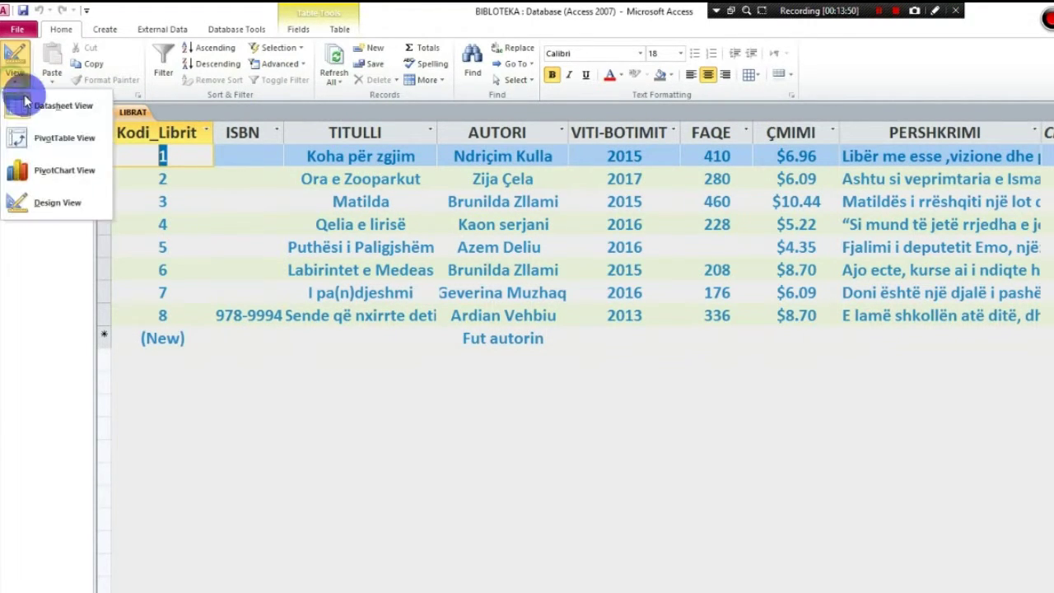
Step: In Design View, drag the LFaqe field row back above LViti_Botimit
left_click(47, 201)
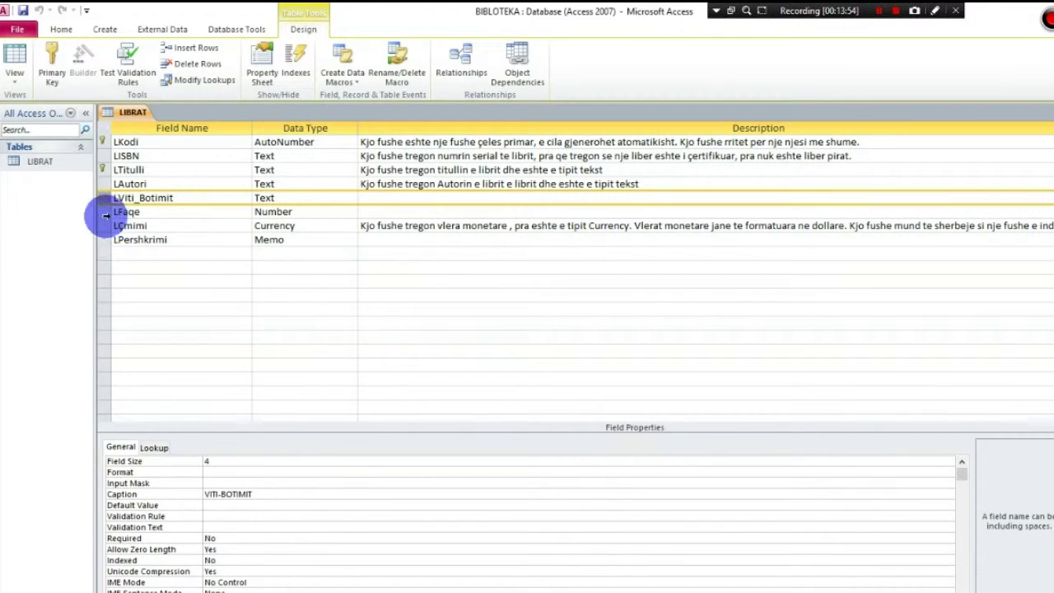
left_click(104, 213)
left_click_drag(104, 211, 104, 197)
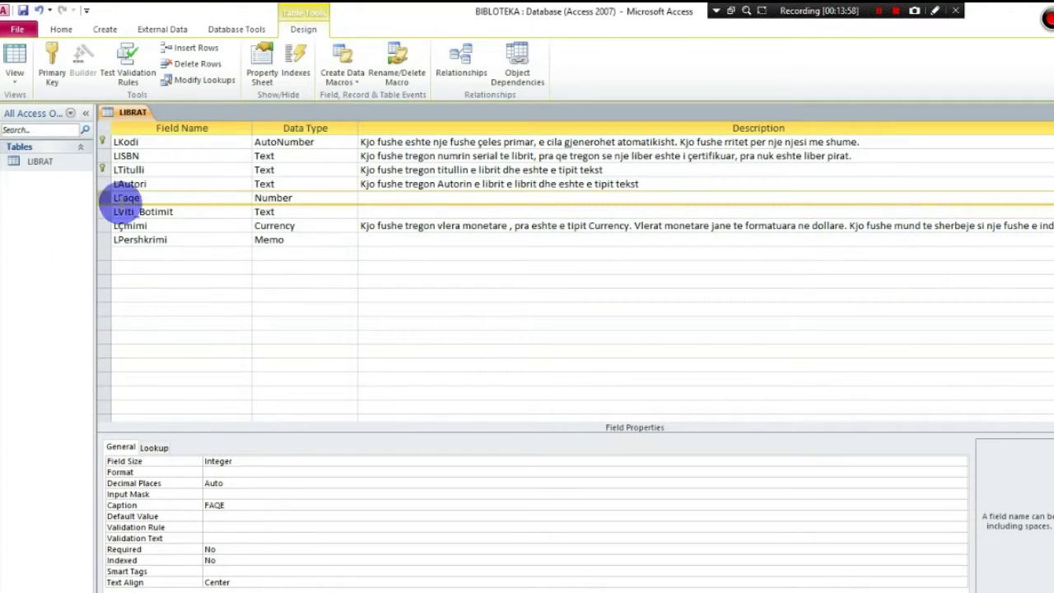
left_click(156, 212)
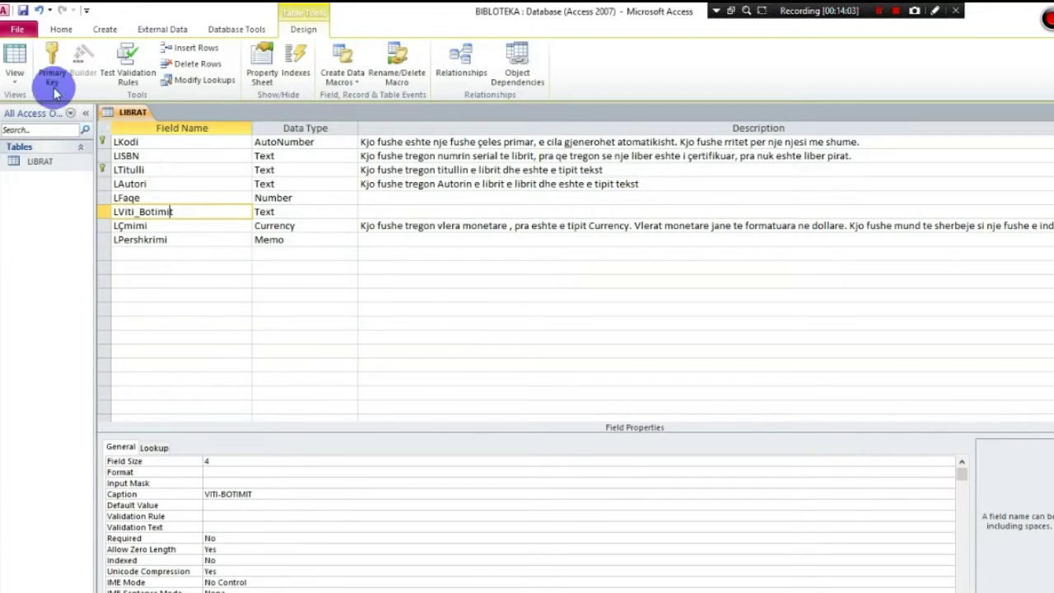
Step: Save the restored field order via Datasheet View, then return LIBRAT to Design View
left_click(15, 74)
left_click(55, 113)
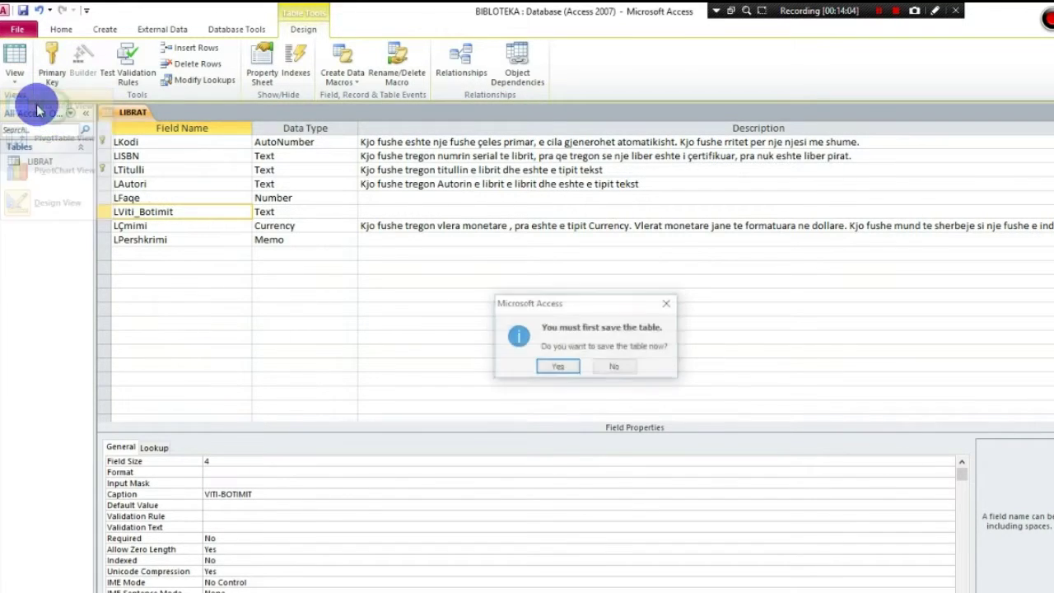
left_click(551, 365)
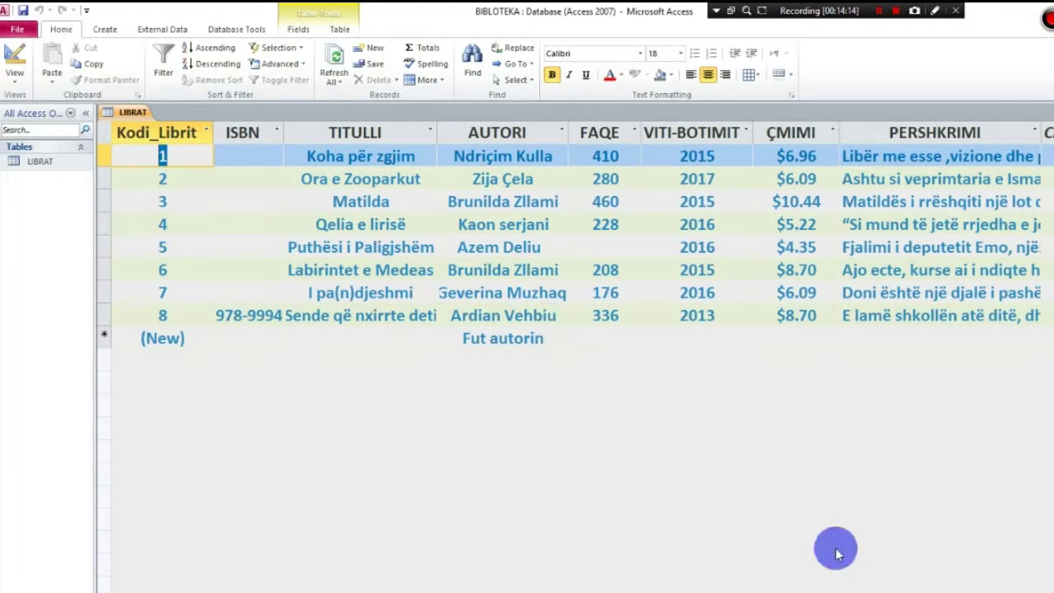
left_click(16, 79)
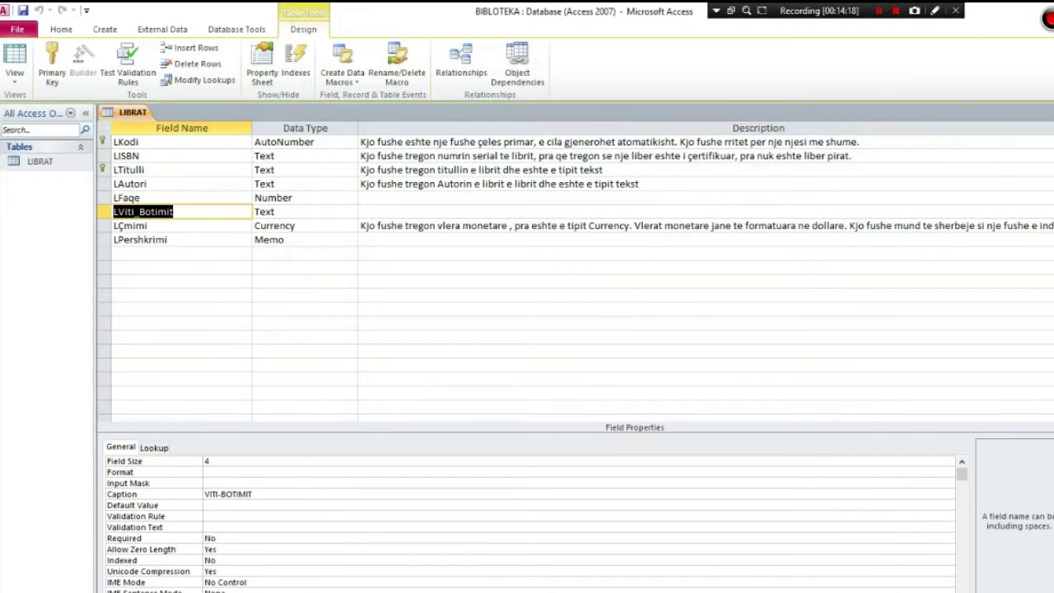
mouse_move(769, 589)
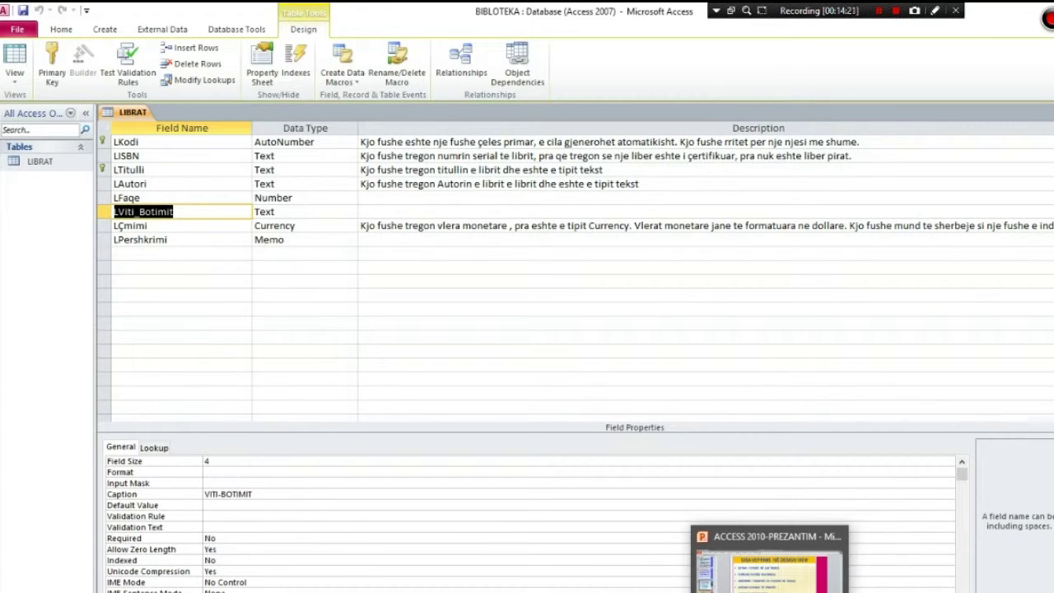
left_click(769, 568)
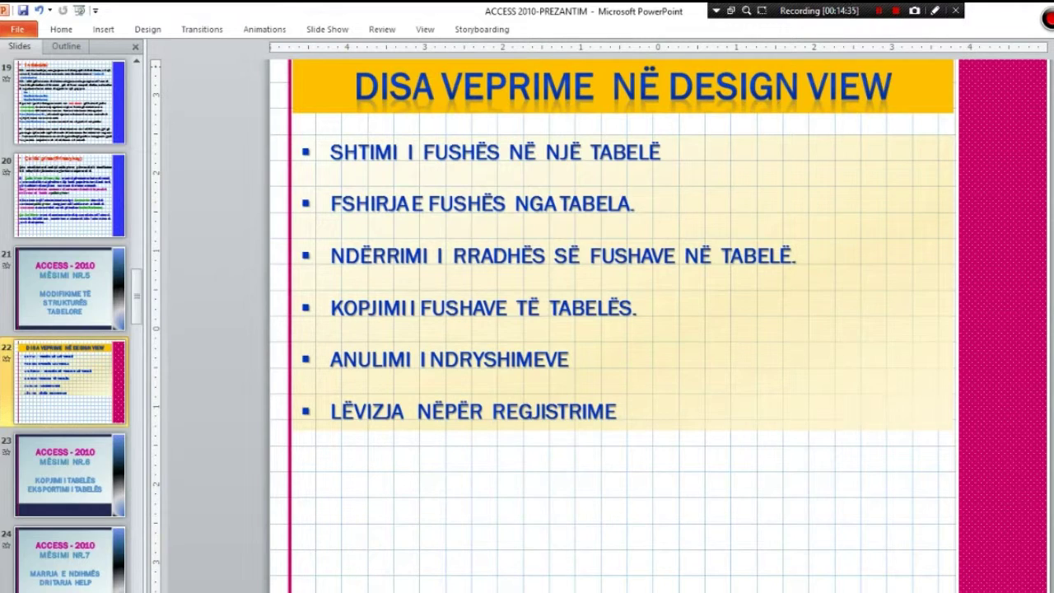
key("alt+Tab")
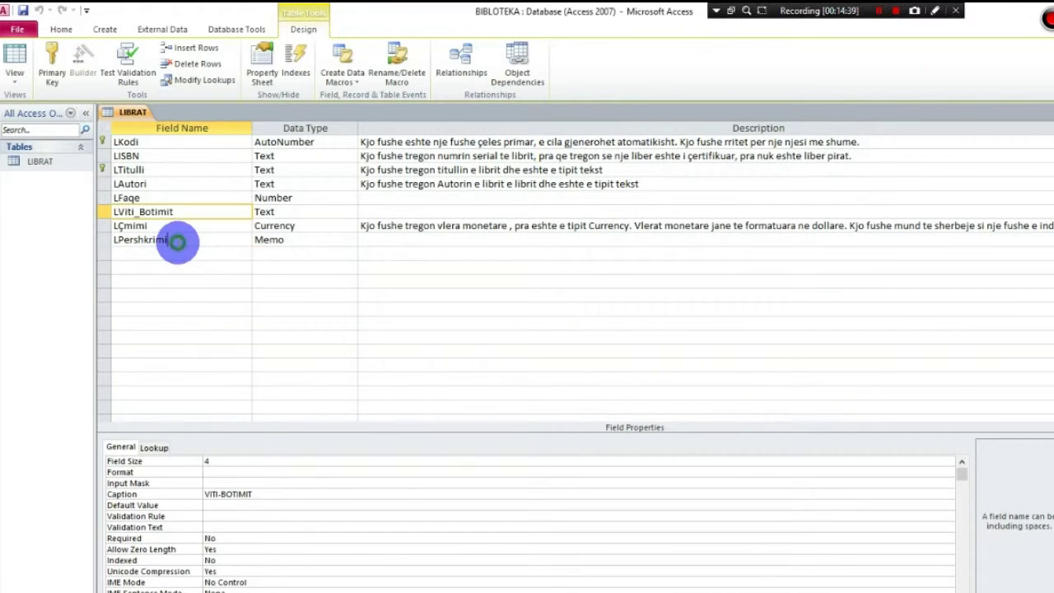
left_click(177, 241)
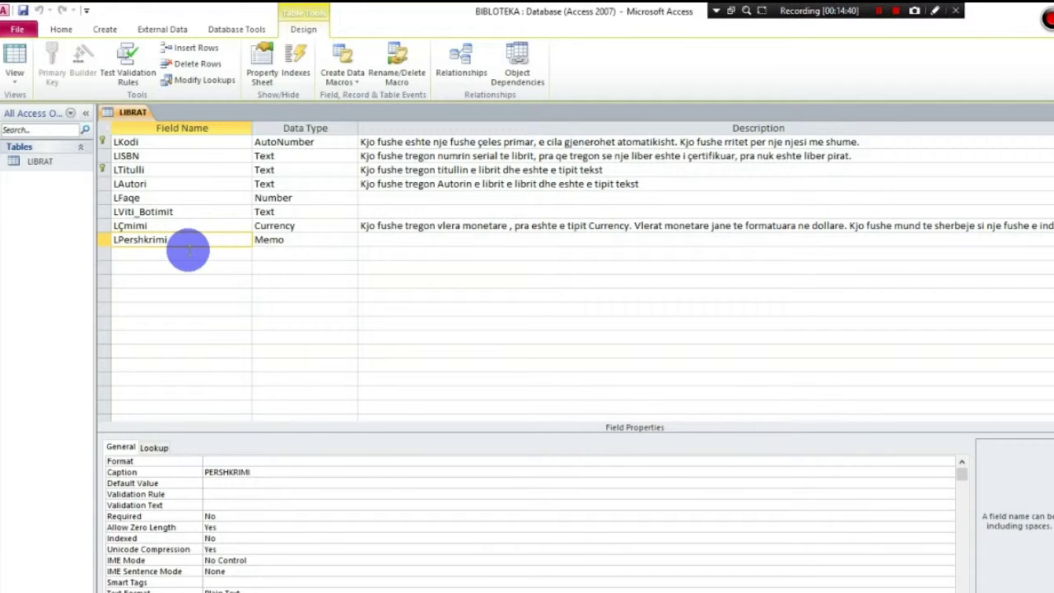
type("-Libri")
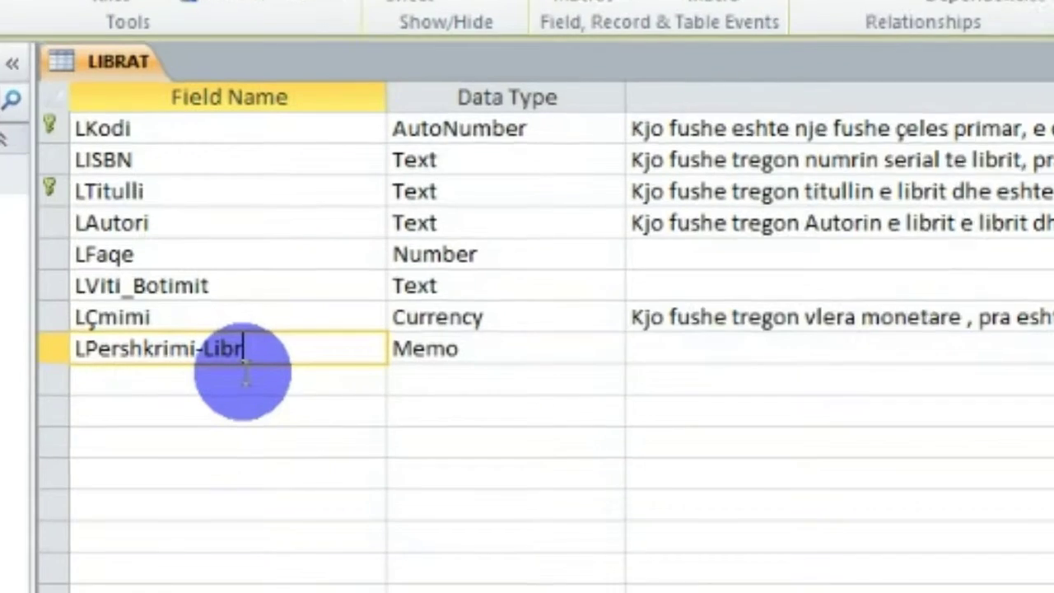
type("t")
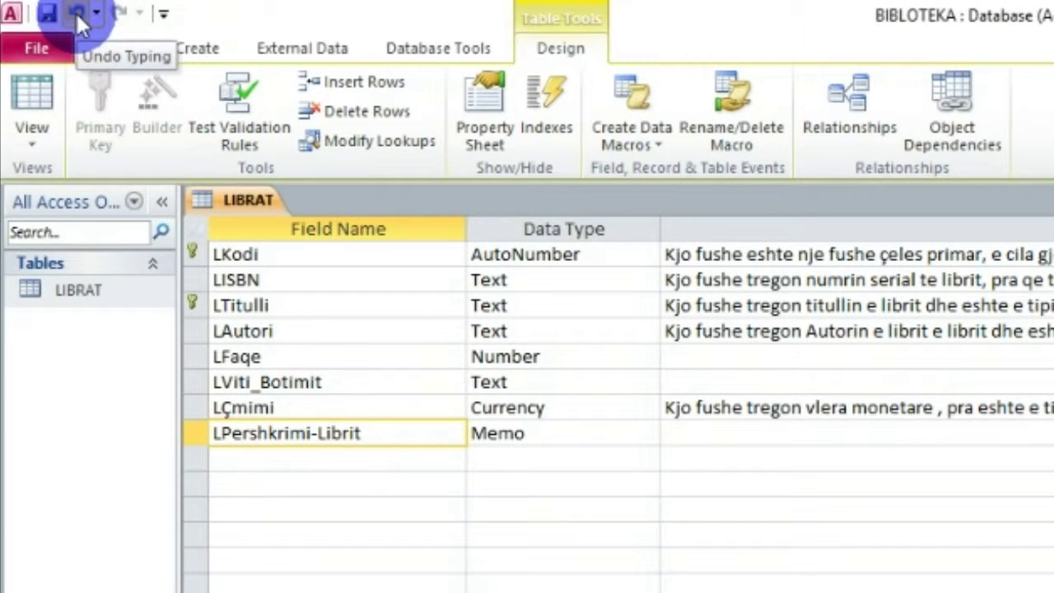
left_click(97, 13)
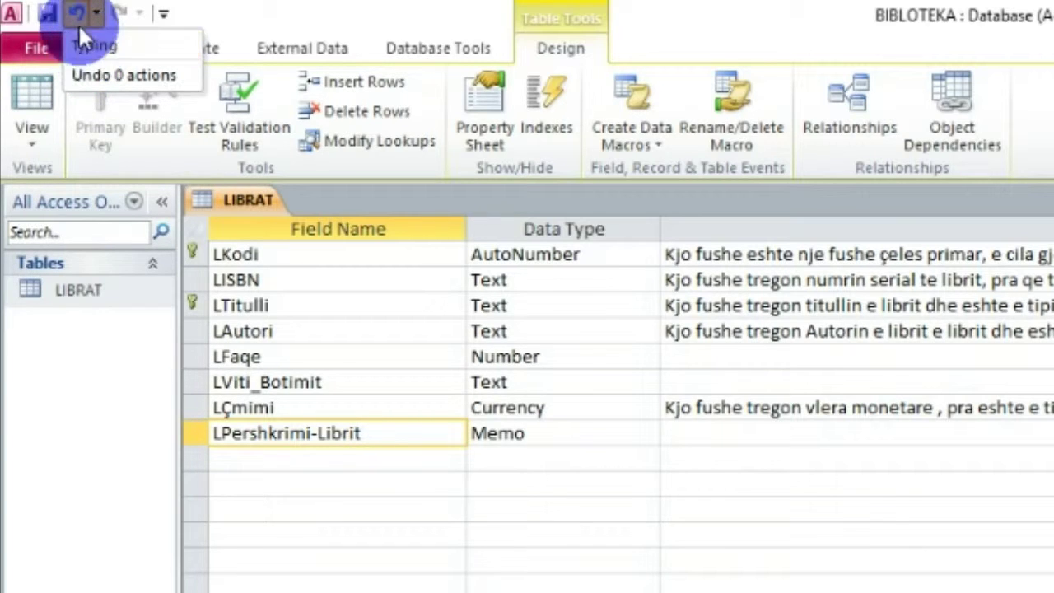
left_click(79, 43)
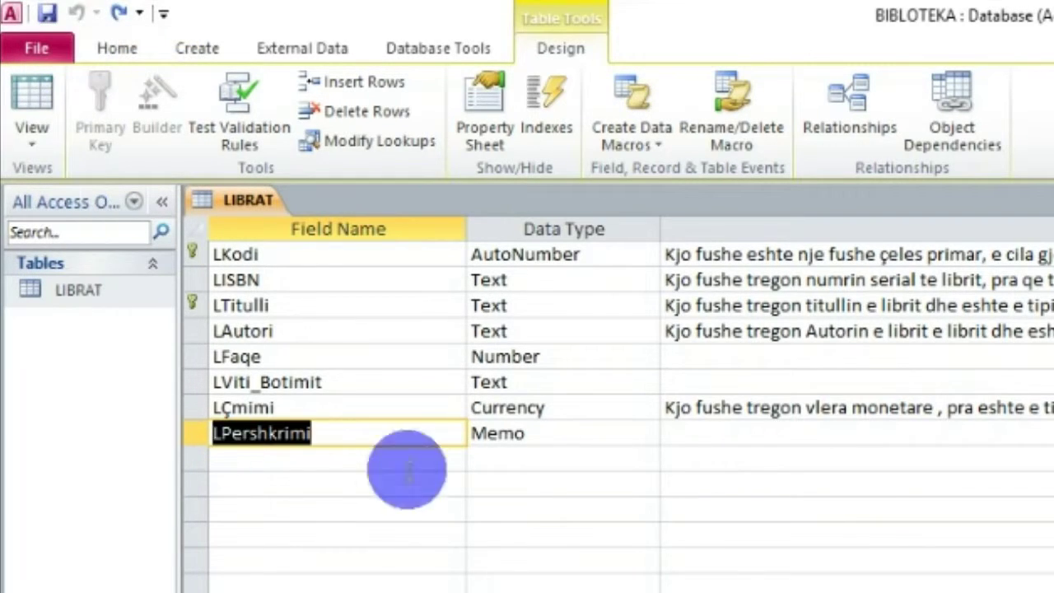
left_click(325, 436)
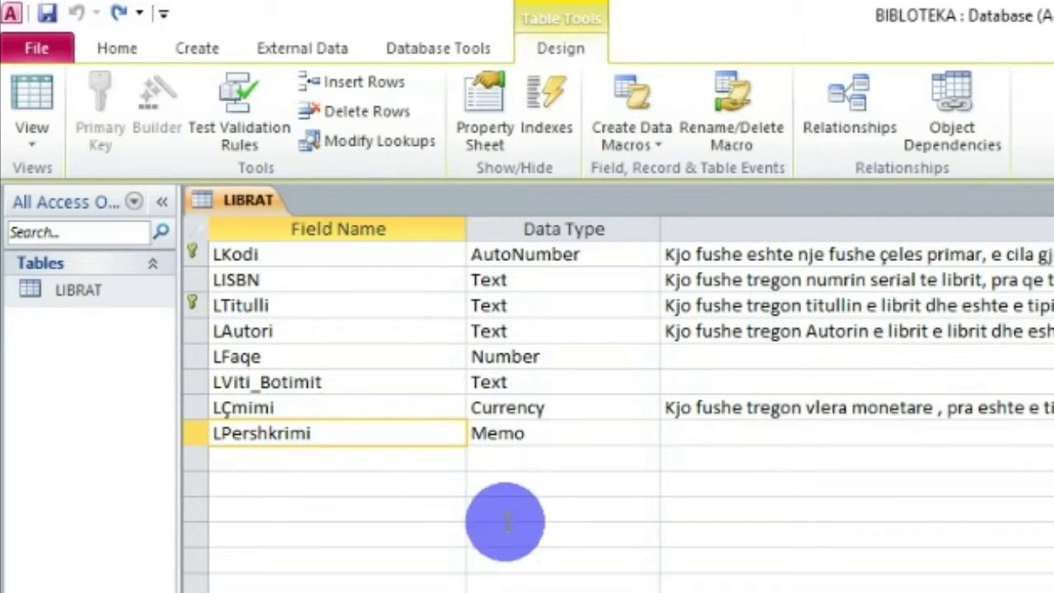
Step: Review the field rows LISBN, LAutori, LTitulli, LKodi, LFaqe and LÇmimi
left_click(292, 278)
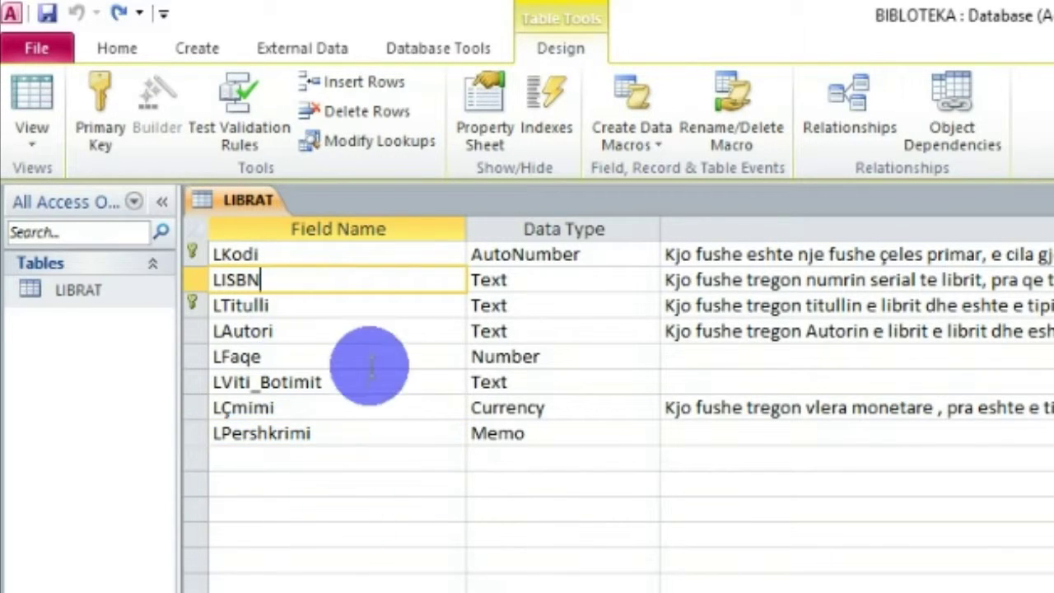
left_click(296, 333)
left_click(295, 306)
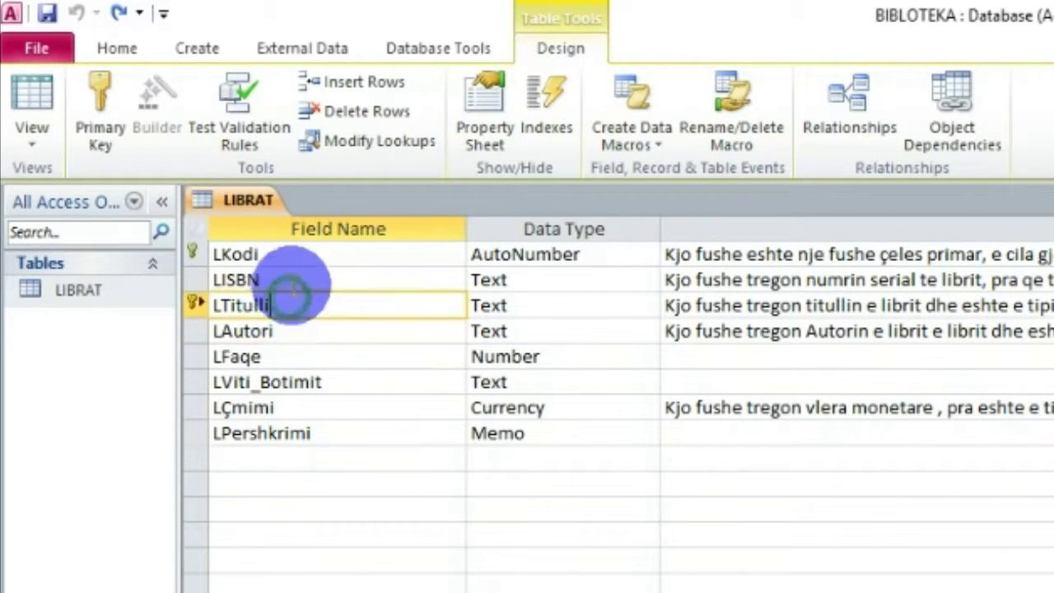
left_click(296, 259)
left_click(305, 332)
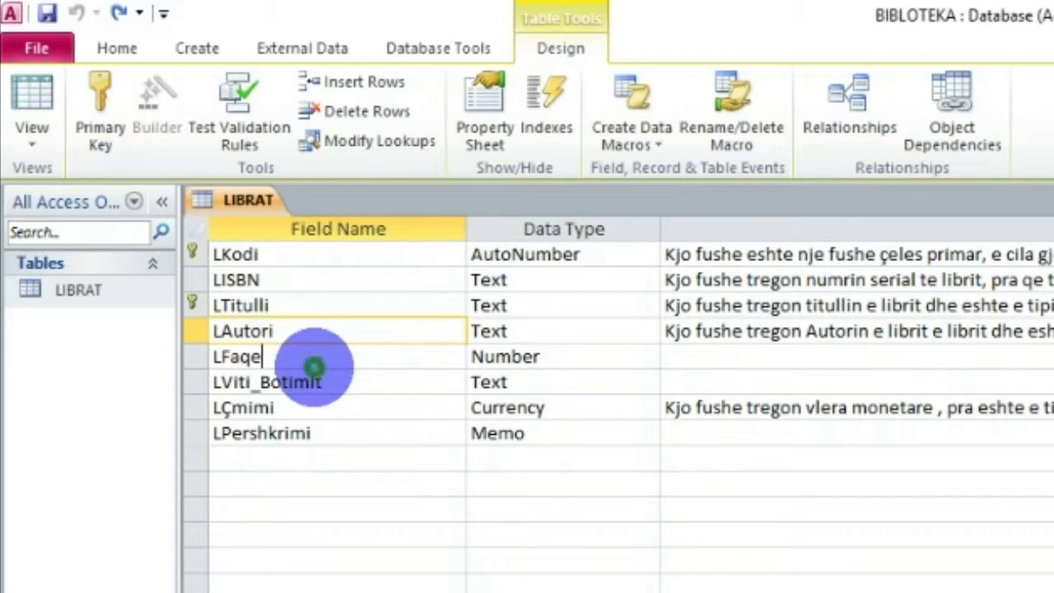
left_click(313, 362)
left_click(311, 406)
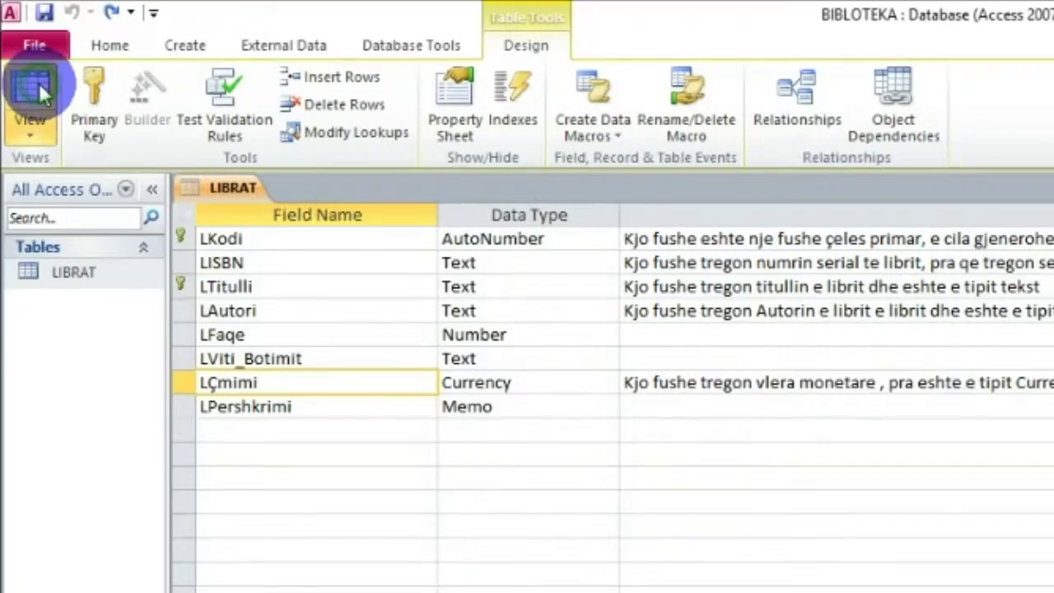
Step: Save the LIBRAT design and open it as a datasheet of eight book records
left_click(33, 92)
left_click(823, 533)
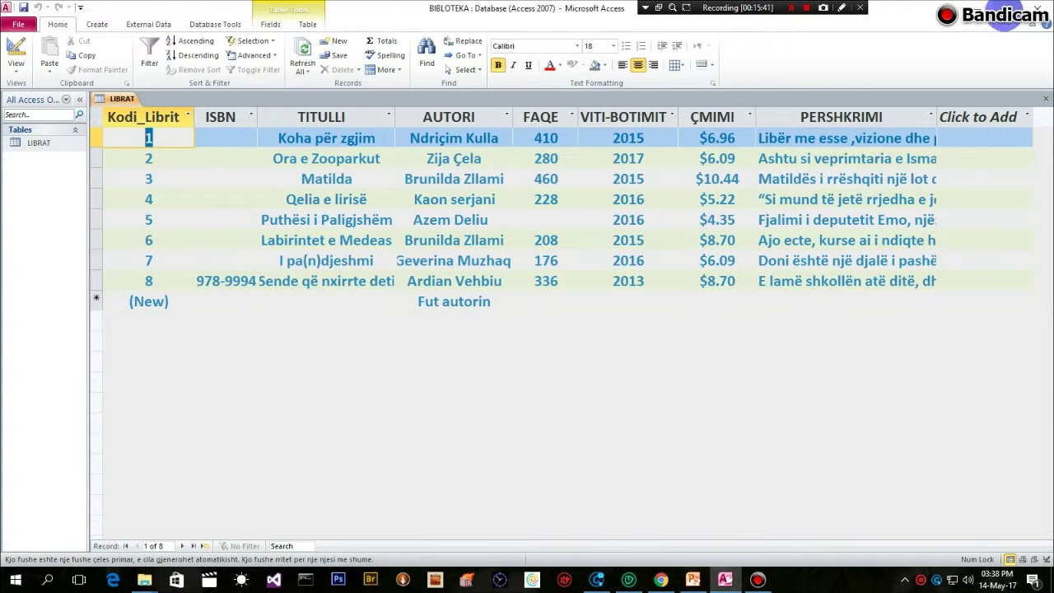
Step: Restore down and reposition the database window, then select cells in records 2 and 3
left_click(1007, 7)
left_click_drag(729, 89, 748, 60)
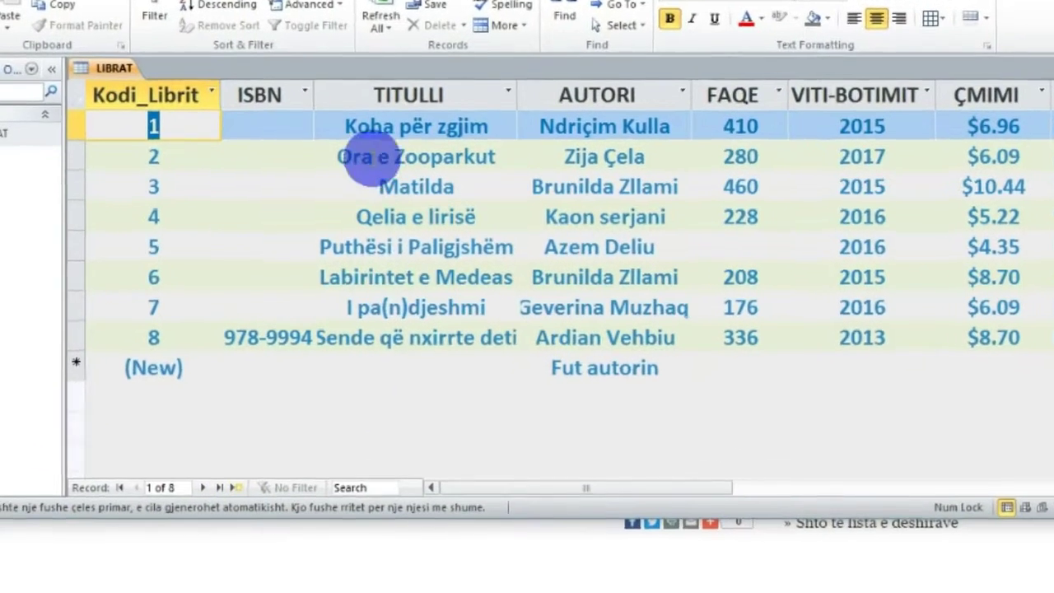
left_click(403, 198)
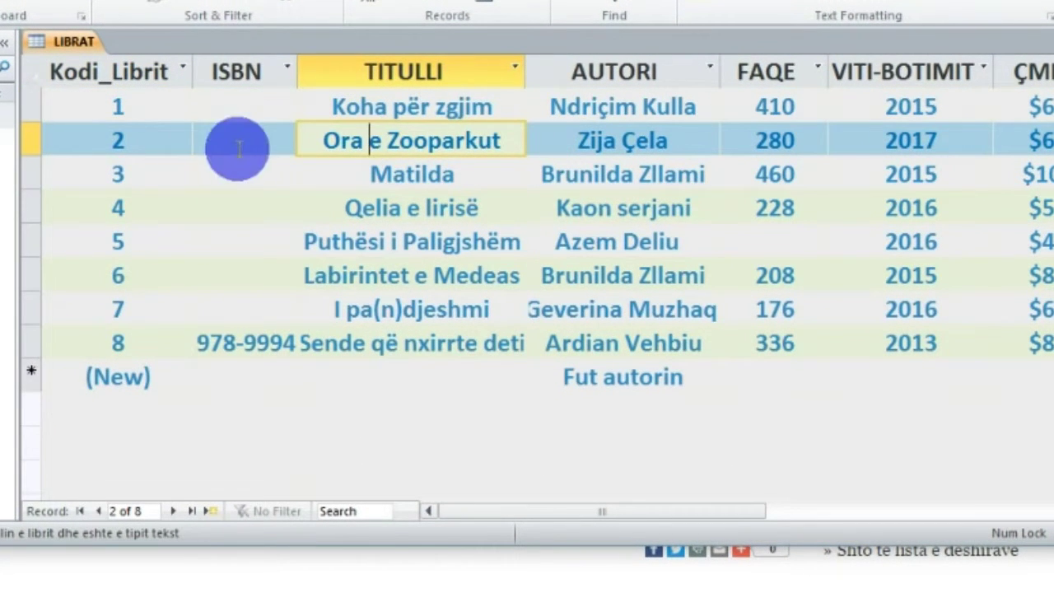
left_click(239, 143)
left_click(169, 174)
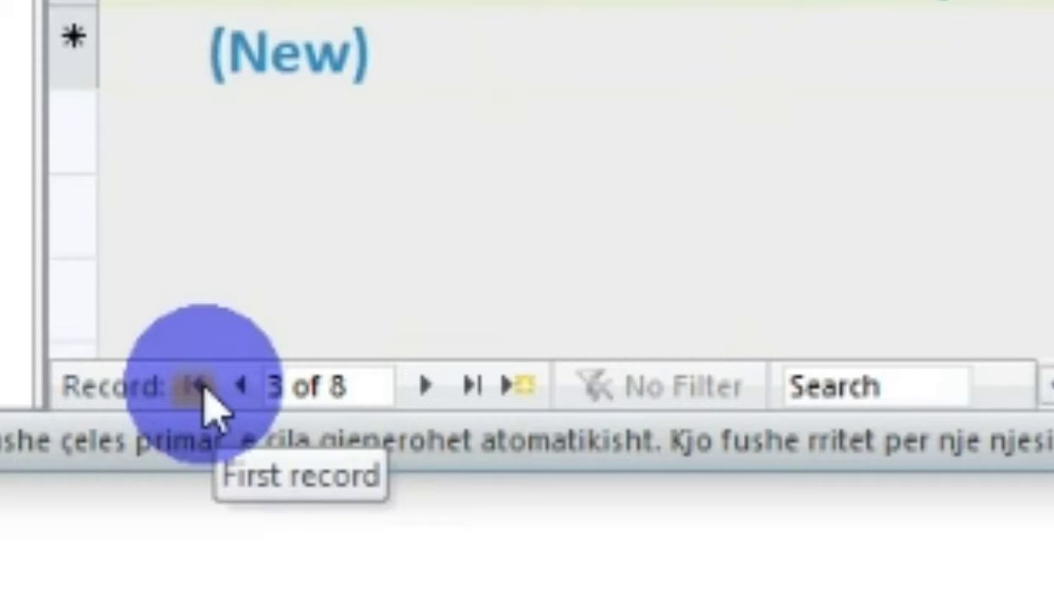
Step: From the first record, step forward one at a time to record 8, then return to record 1
left_click(197, 386)
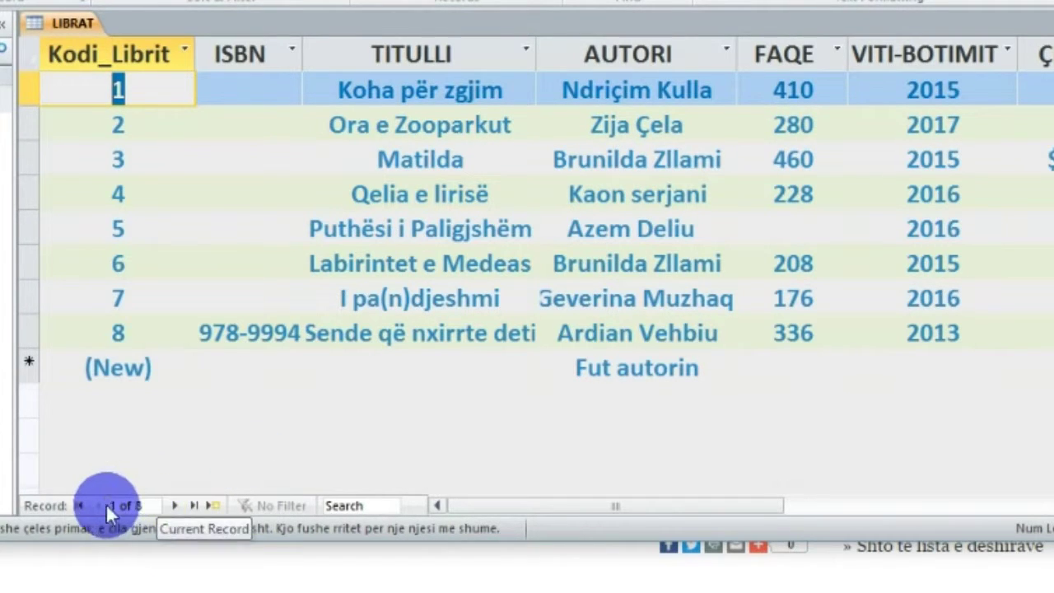
left_click(176, 506)
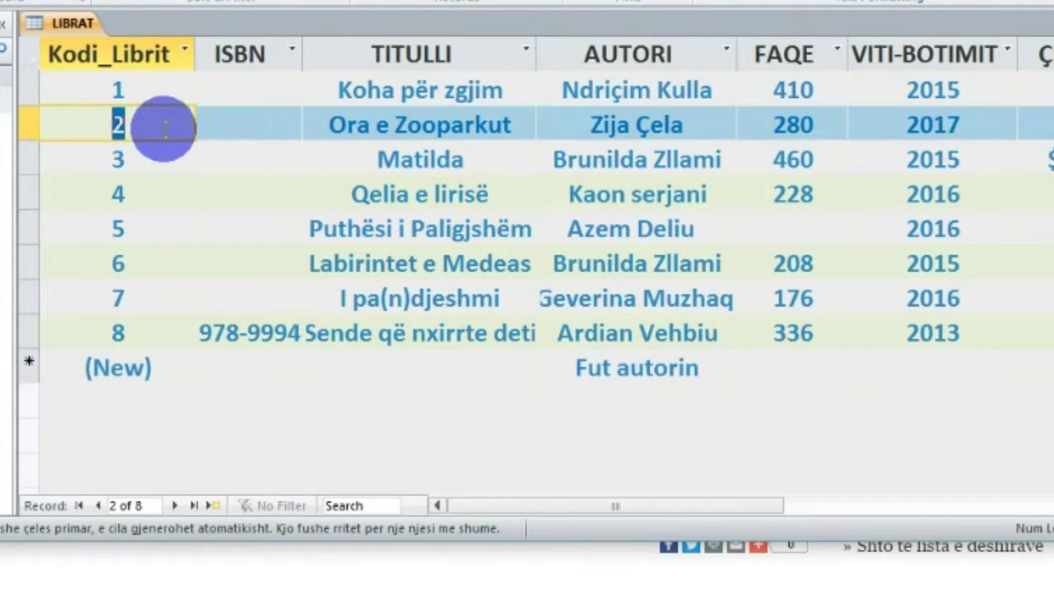
left_click(173, 505)
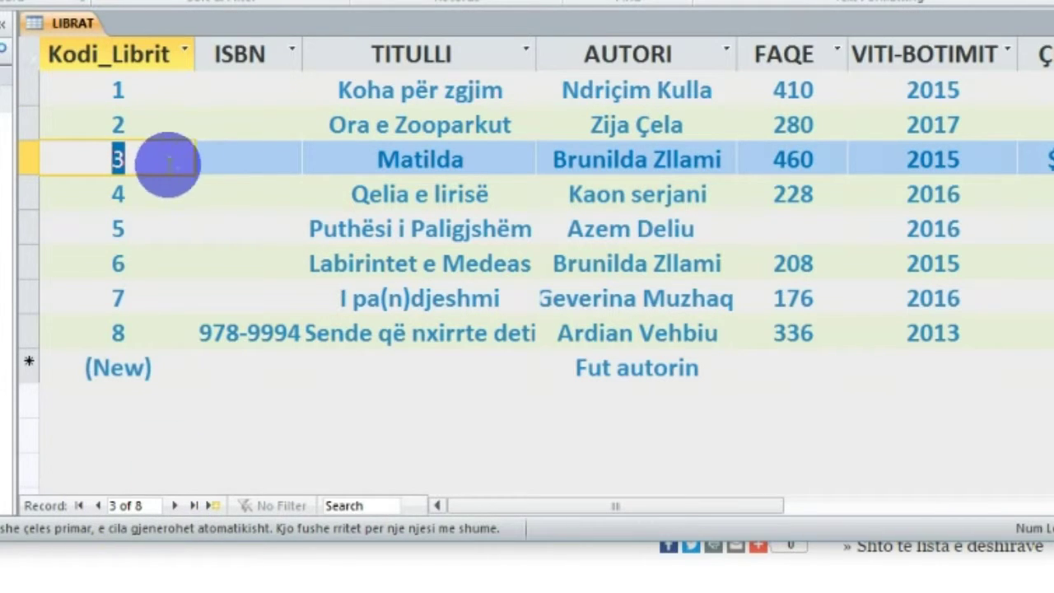
left_click(172, 506)
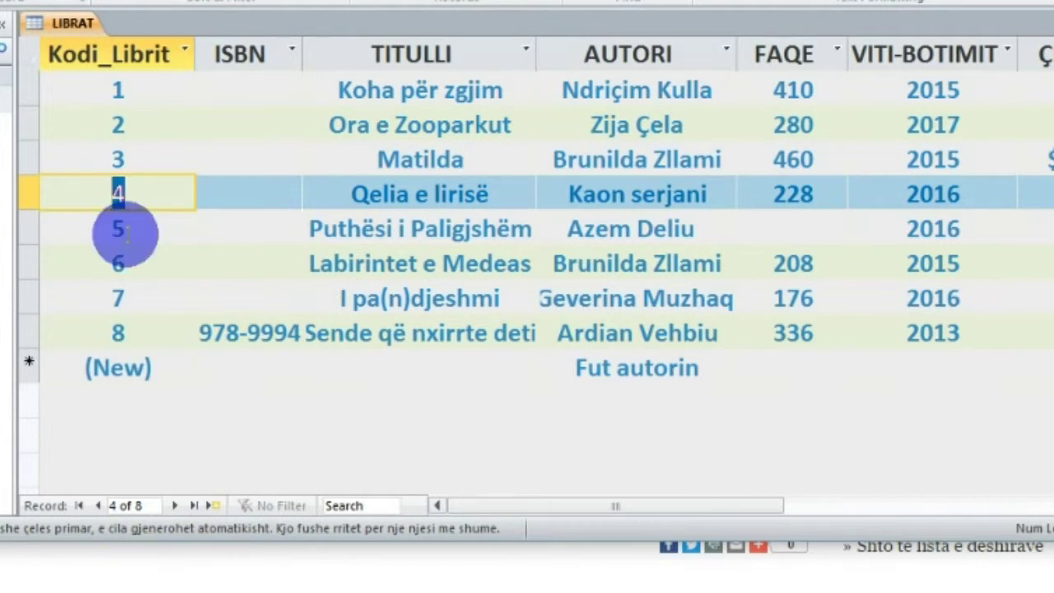
left_click(177, 506)
left_click(176, 506)
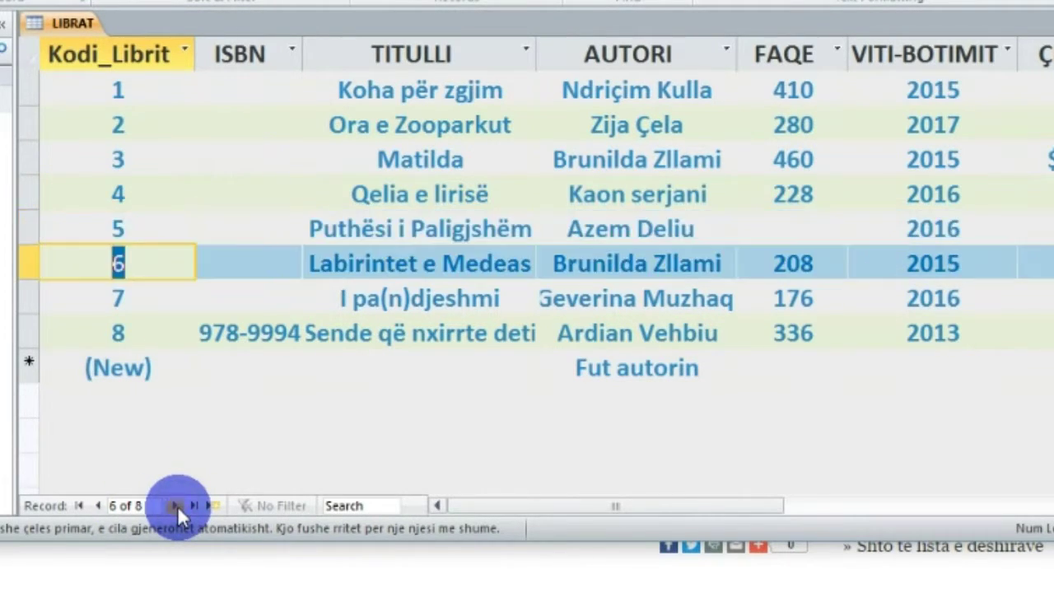
left_click(177, 506)
left_click(177, 505)
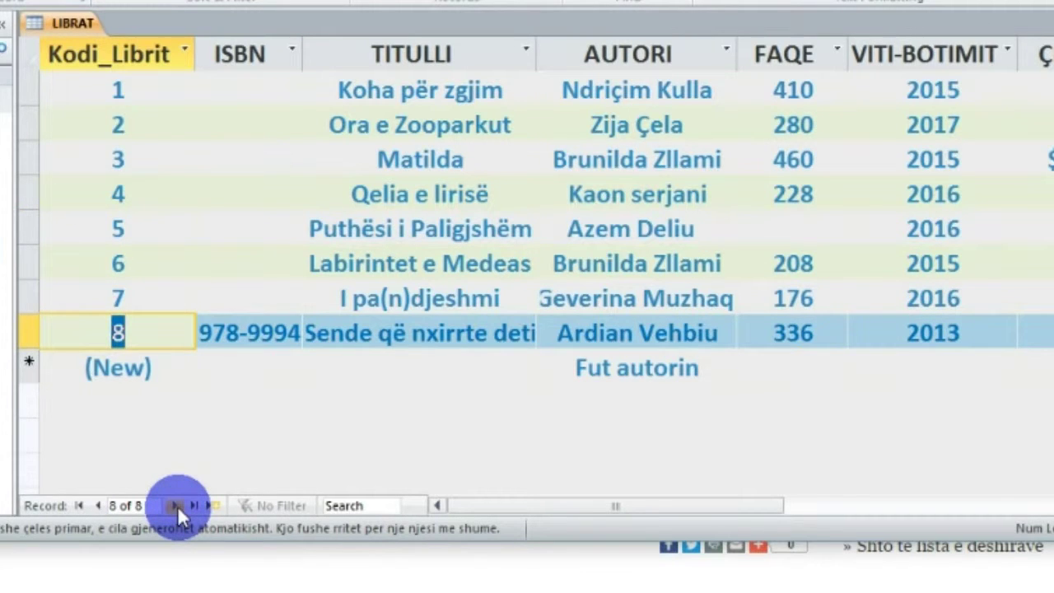
left_click(80, 505)
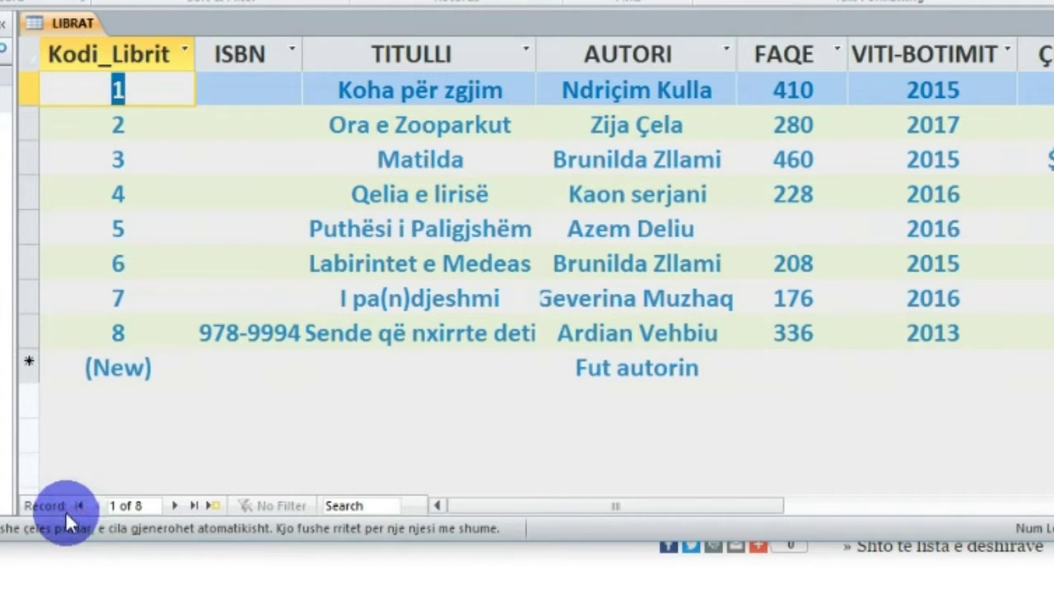
Step: Move forward and back among records 2–4, stopping on record 3 (Matilda), then enter 8 as the record number
left_click(175, 505)
left_click(174, 506)
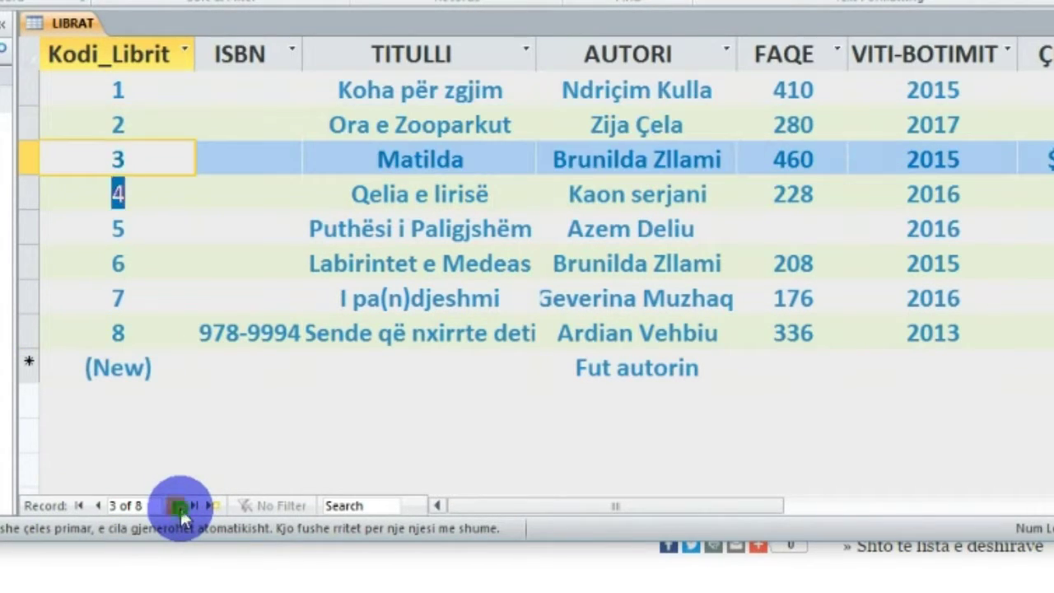
left_click(175, 505)
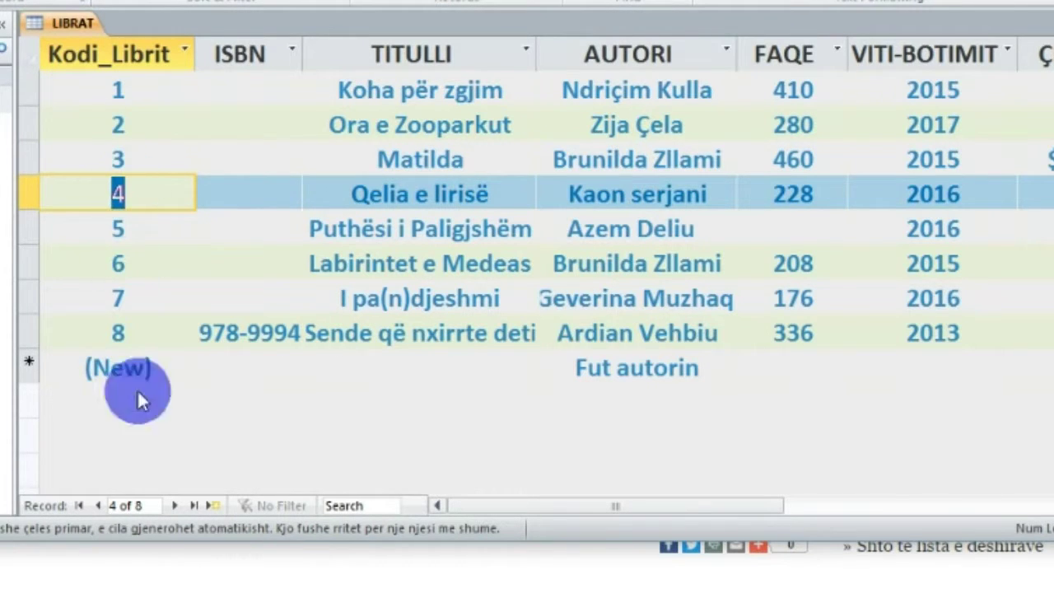
left_click(98, 504)
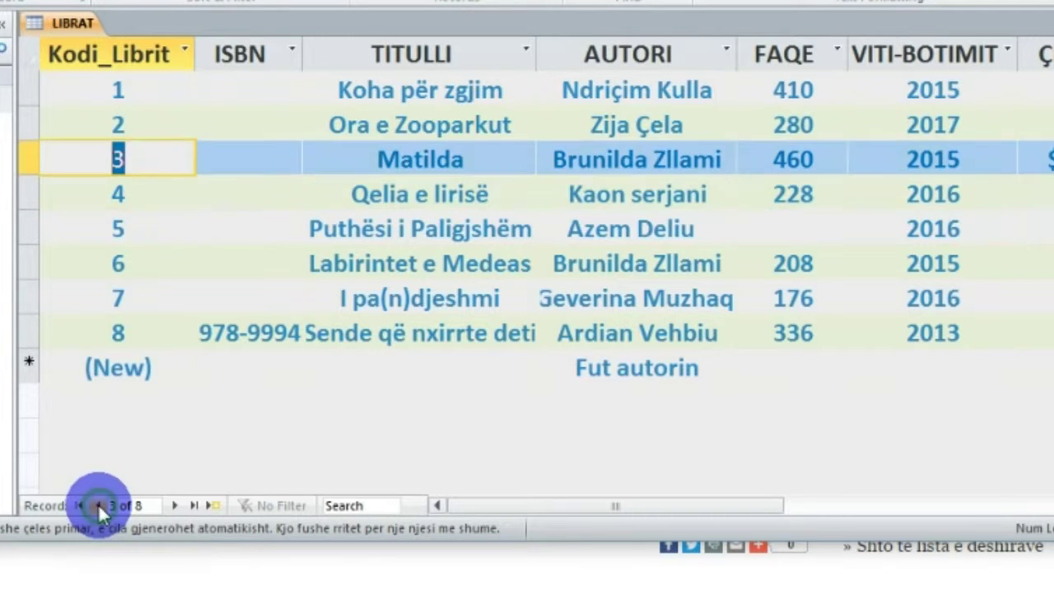
left_click(97, 505)
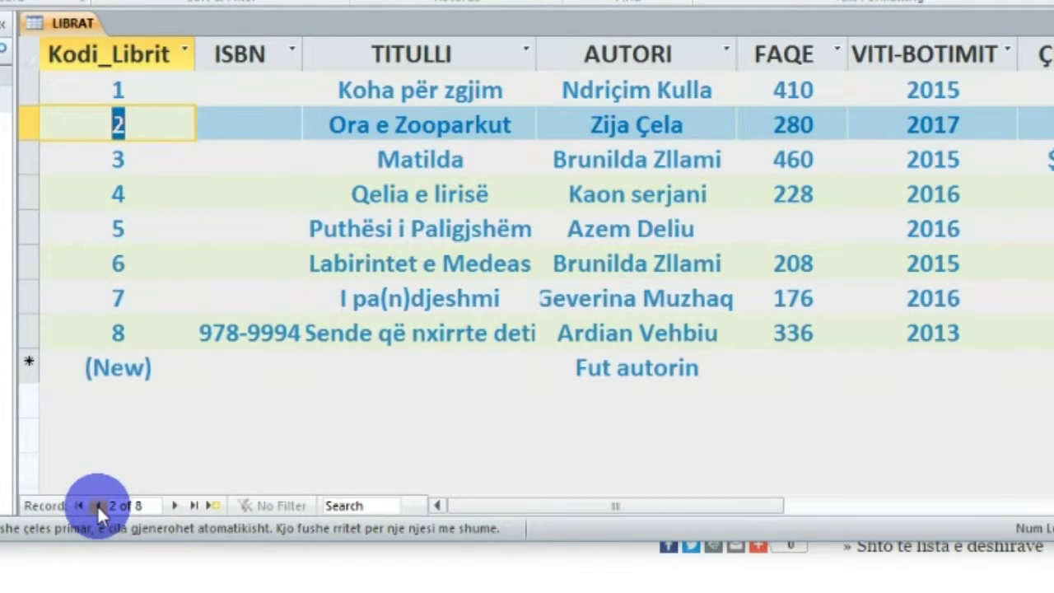
left_click(176, 506)
left_click(176, 506)
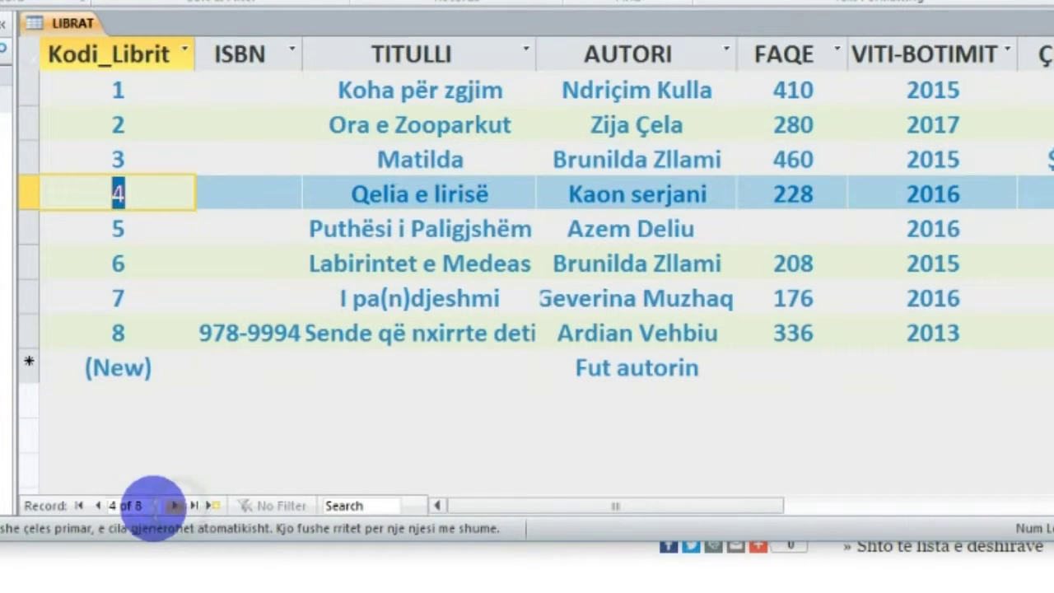
left_click(99, 506)
left_click(99, 506)
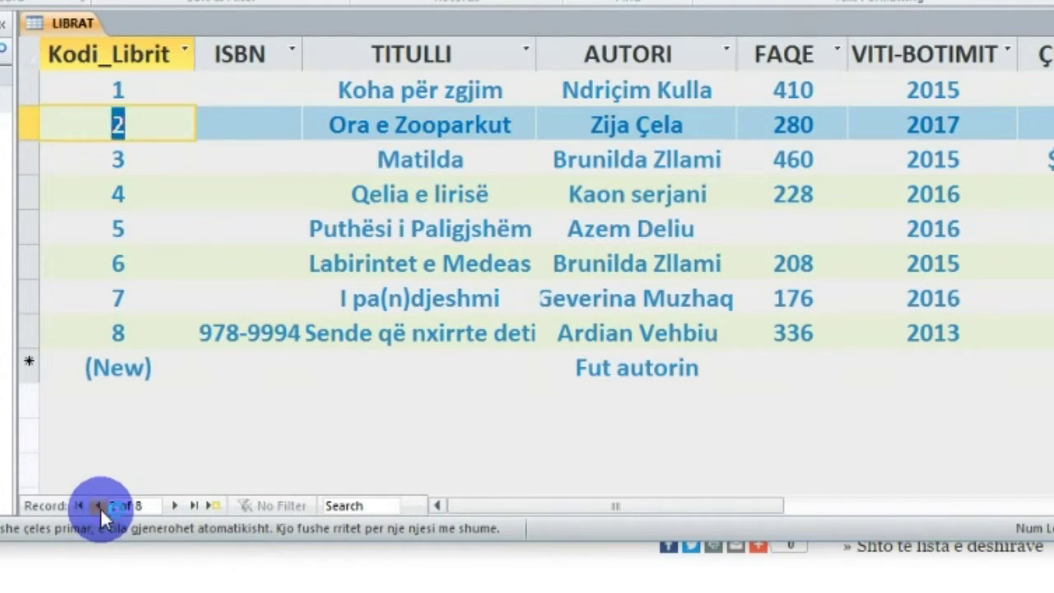
left_click(174, 505)
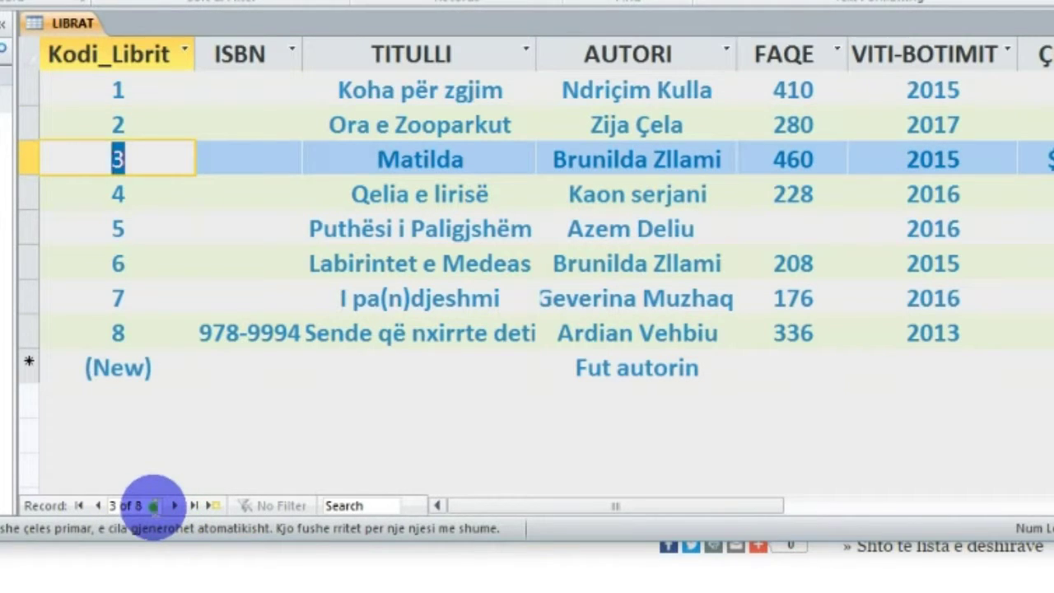
left_click(115, 506)
type("8")
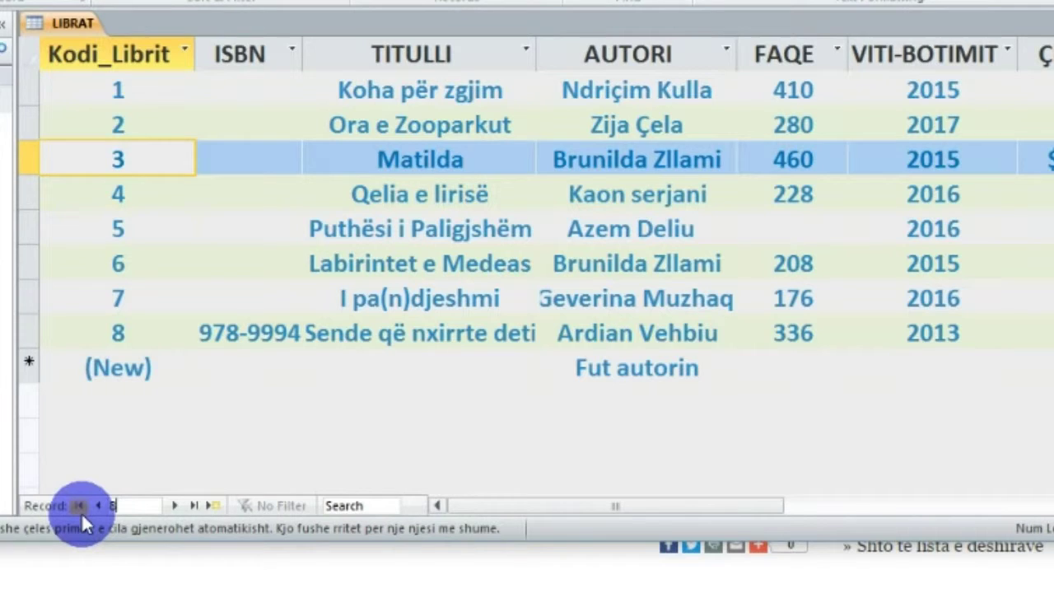
Step: Jump to record 8, go to the last record, and start a blank new record 9
key("Return")
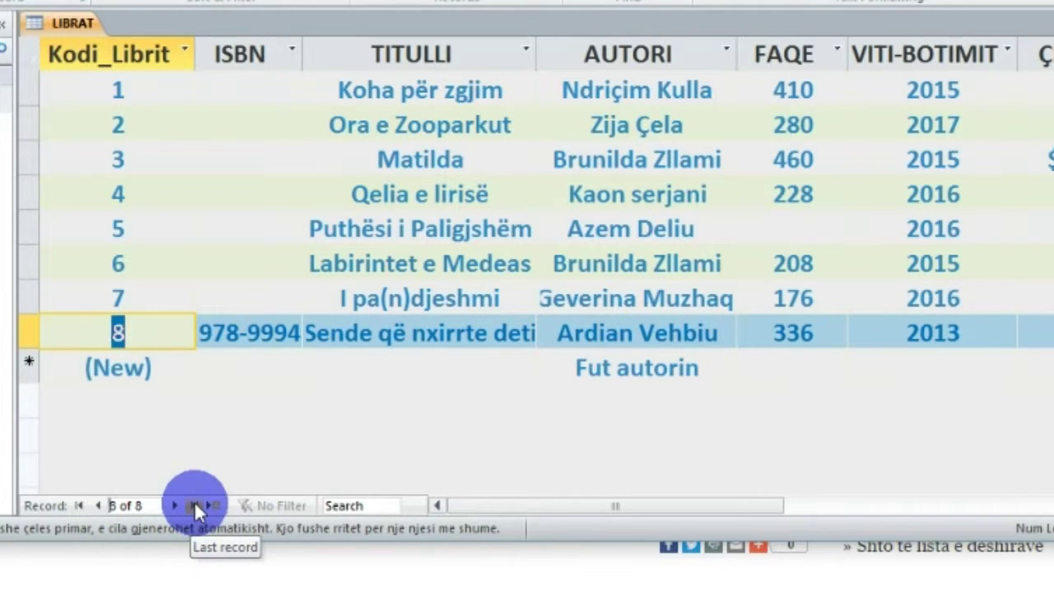
left_click(123, 124)
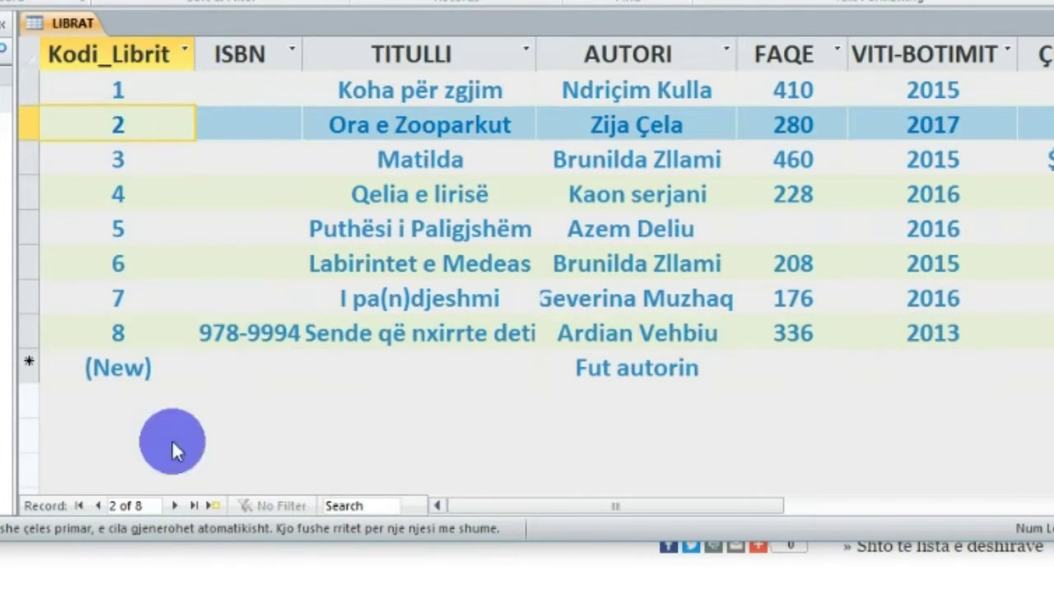
left_click(195, 505)
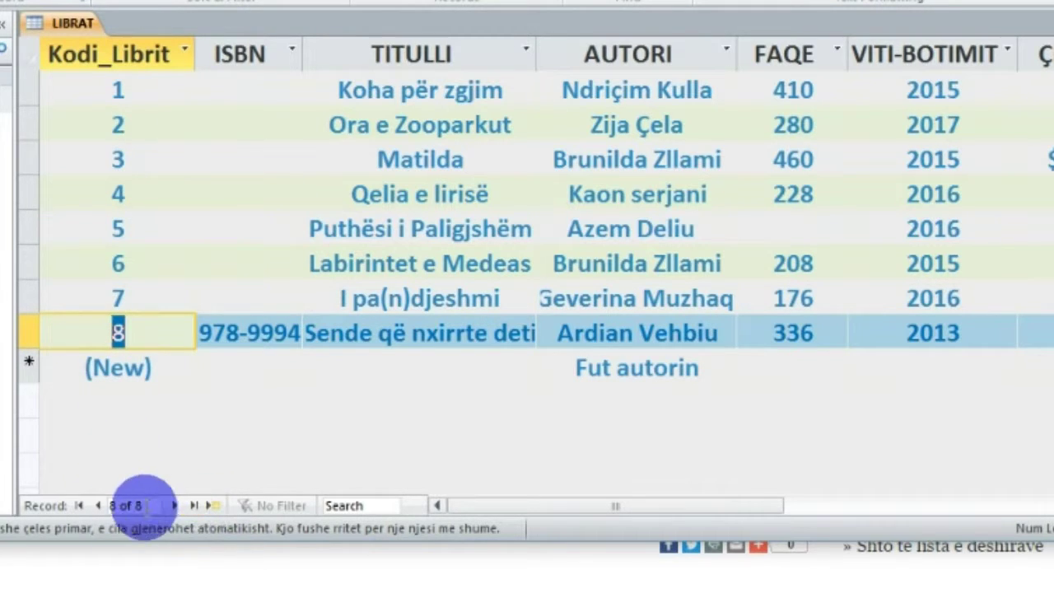
left_click(213, 506)
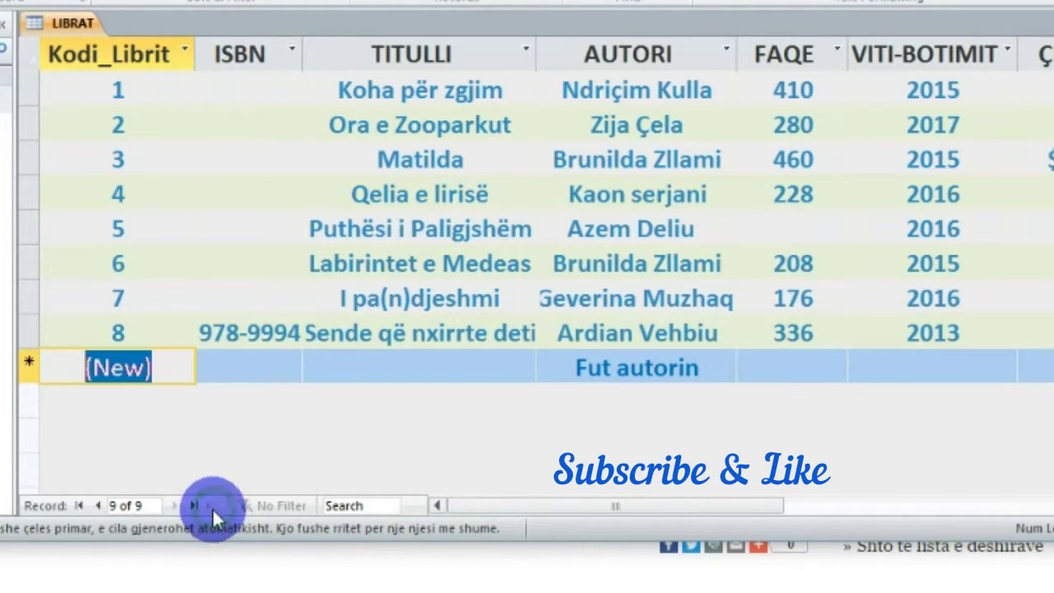